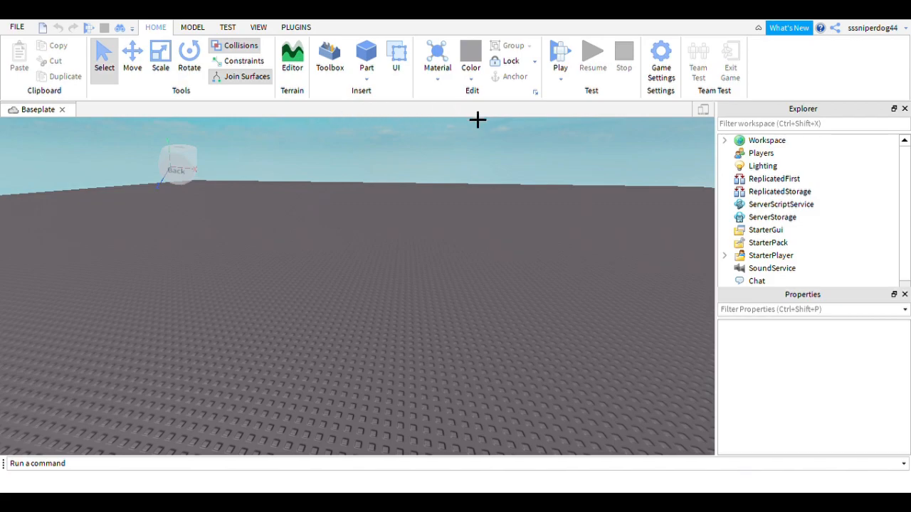
Step: Open the Toolbox and insert the Strucid Skins (For Gfx) model into the workspace
{"action": "left_click", "coordinate": [339, 72]}
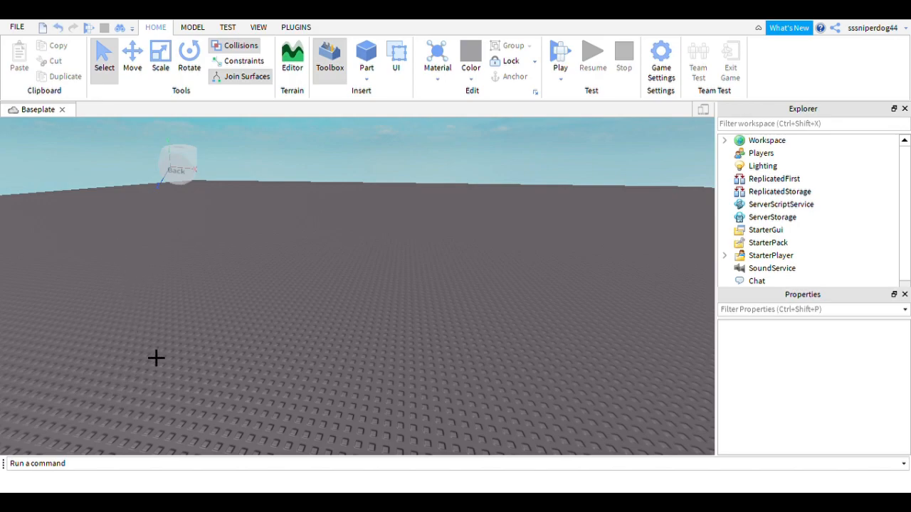
{"action": "right_click_drag", "start_coordinate": [427, 345], "coordinate": [325, 353]}
{"action": "scroll", "coordinate": [326, 353], "scroll_direction": "up", "scroll_amount": 10}
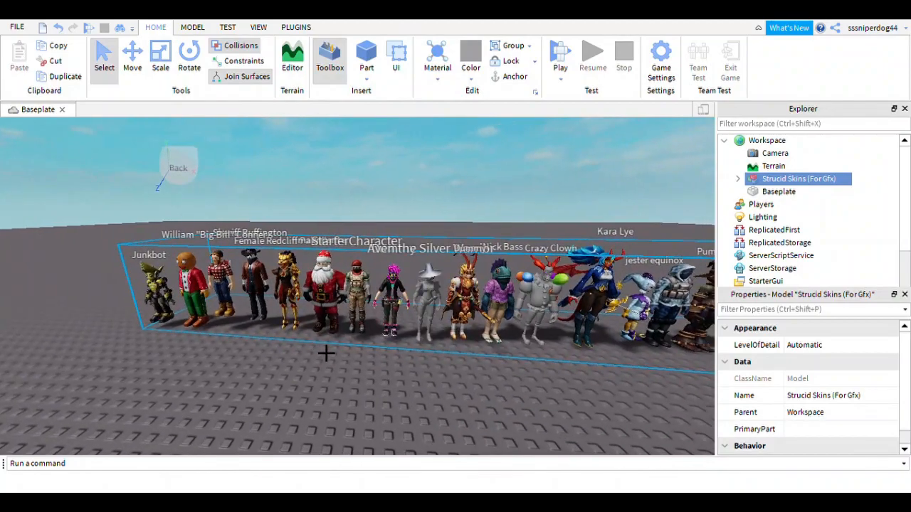
Step: Ungroup the Strucid Skins (For Gfx) model into individual characters
{"action": "scroll", "coordinate": [406, 349], "scroll_direction": "down", "scroll_amount": 10}
{"action": "scroll", "coordinate": [416, 362], "scroll_direction": "up", "scroll_amount": 6}
{"action": "mouse_move", "coordinate": [419, 364]}
{"action": "right_mouse_down"}
{"action": "mouse_move", "coordinate": [405, 351]}
{"action": "mouse_move", "coordinate": [412, 356]}
{"action": "right_mouse_up"}
{"action": "key", "text": "w"}
{"action": "key", "text": "d"}
{"action": "key", "text": "d"}
{"action": "key", "text": "a"}
{"action": "scroll", "coordinate": [412, 355], "scroll_direction": "down", "scroll_amount": 5}
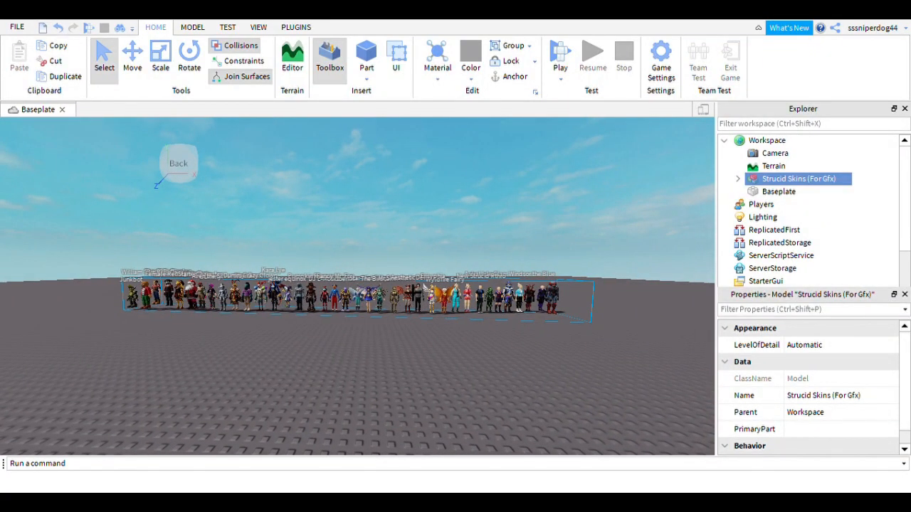
{"action": "key", "text": "ctrl+u"}
Step: Move the New Strucid Rthro character forward, well clear of the row of characters, and deselect it
{"action": "key", "text": "w"}
{"action": "right_click_drag", "start_coordinate": [416, 226], "coordinate": [413, 231]}
{"action": "left_click", "coordinate": [410, 272]}
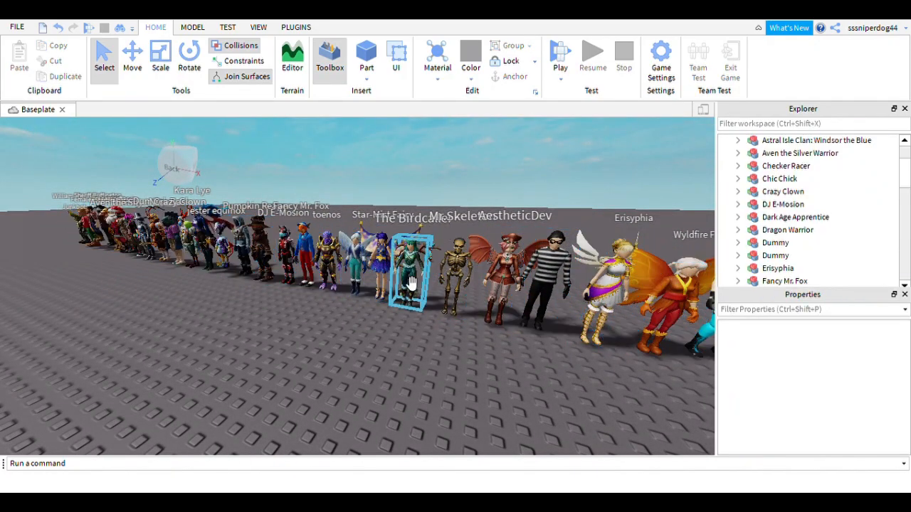
{"action": "left_click", "coordinate": [531, 216]}
{"action": "key", "text": "d"}
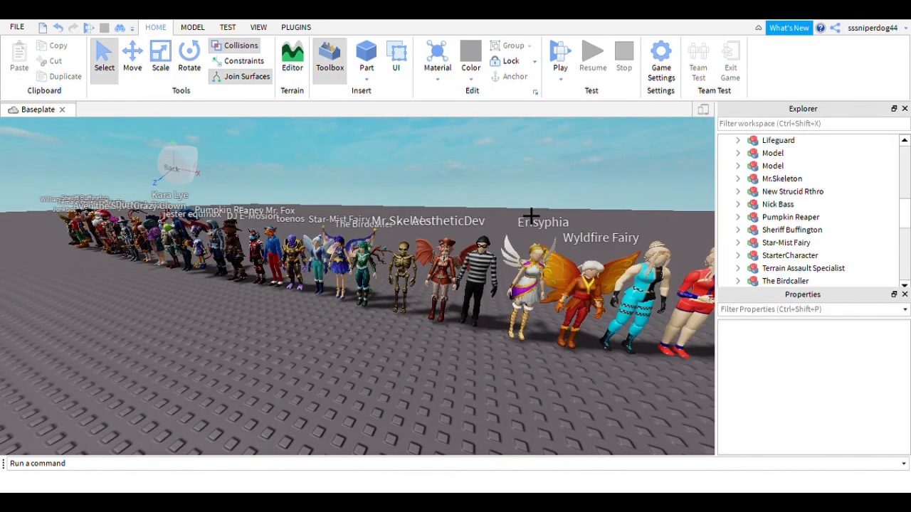
{"action": "key", "text": "a"}
{"action": "left_click", "coordinate": [355, 302]}
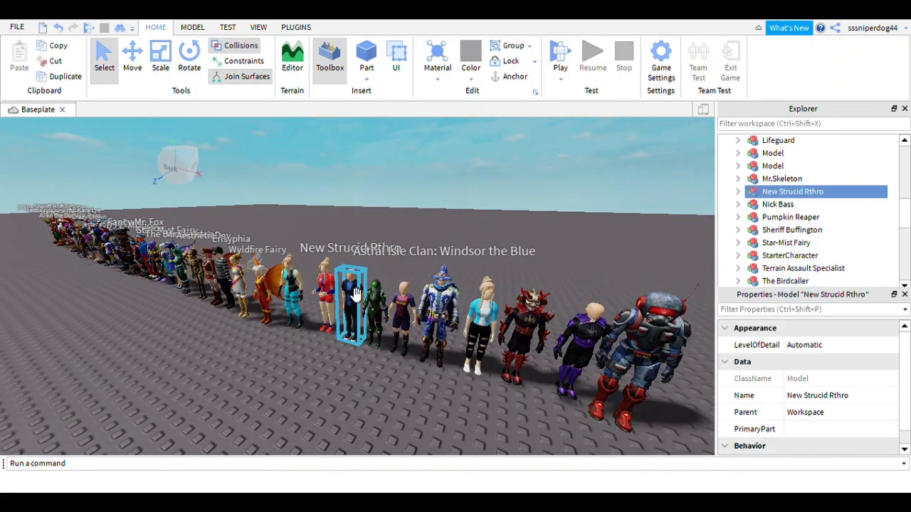
{"action": "key", "text": "a"}
{"action": "key", "text": "s"}
{"action": "left_click", "coordinate": [134, 65]}
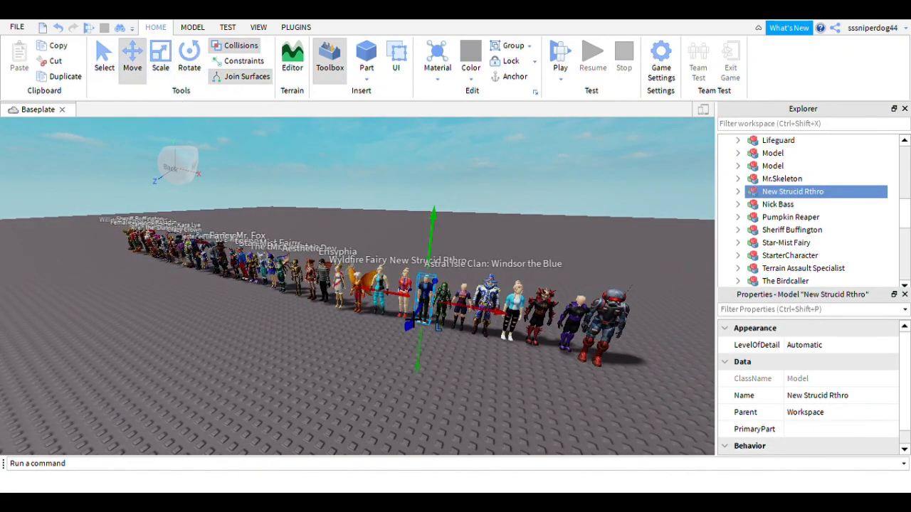
{"action": "left_click_drag", "start_coordinate": [415, 329], "coordinate": [386, 367]}
{"action": "key", "text": "s"}
{"action": "left_click", "coordinate": [338, 388]}
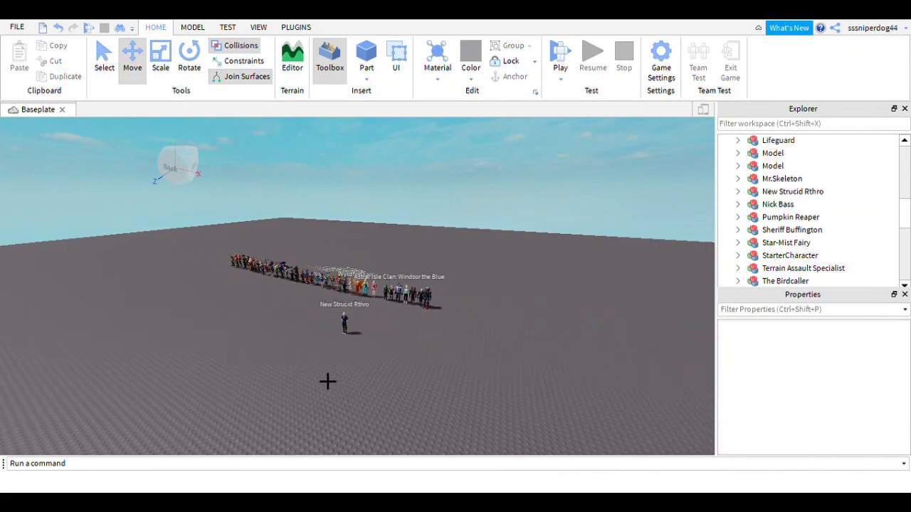
Step: Select all the other characters still standing in the row and delete them, keeping only New Strucid Rthro
{"action": "left_click_drag", "start_coordinate": [199, 248], "coordinate": [427, 320]}
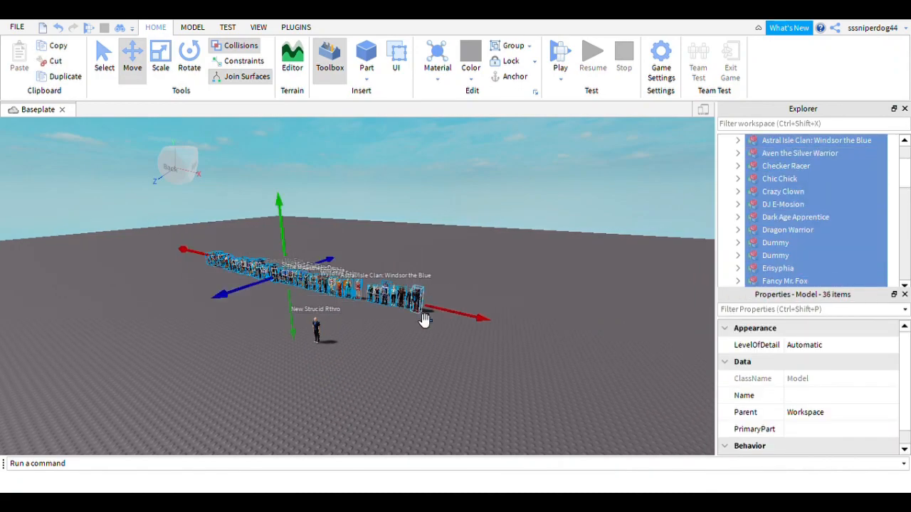
{"action": "key", "text": "Delete"}
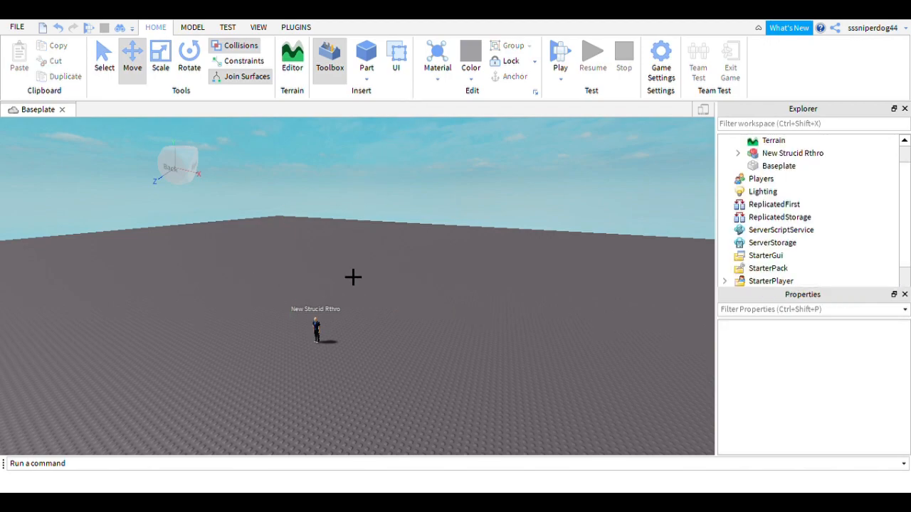
{"action": "scroll", "coordinate": [360, 325], "scroll_direction": "up", "scroll_amount": 5}
{"action": "scroll", "coordinate": [475, 246], "scroll_direction": "down", "scroll_amount": 5}
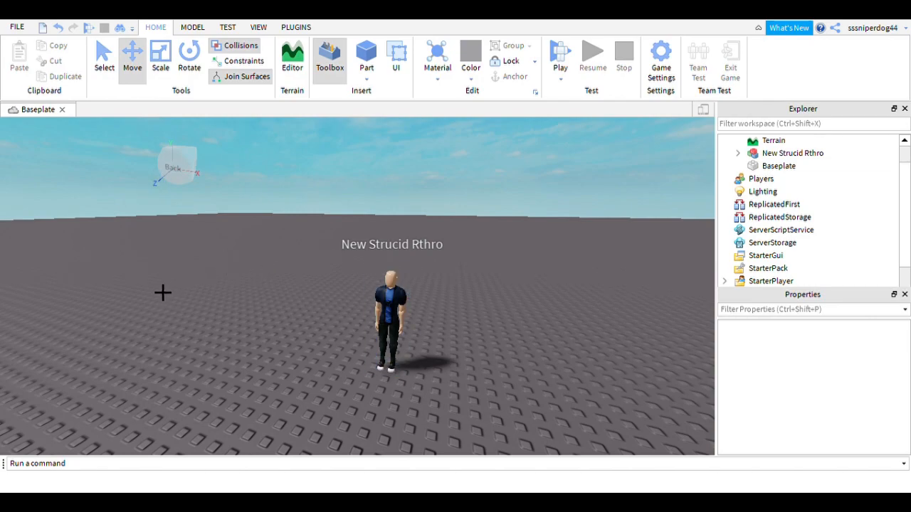
Step: Insert the KIMBER - Desert Warrior and Honey Badger weapons from the Toolbox
{"action": "right_click_drag", "start_coordinate": [236, 264], "coordinate": [240, 235]}
{"action": "key", "text": "s"}
{"action": "key", "text": "w"}
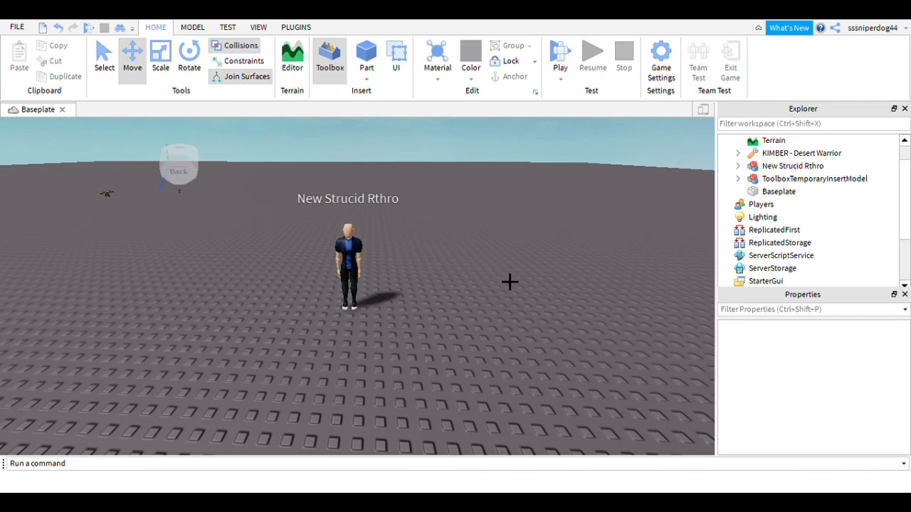
{"action": "scroll", "coordinate": [498, 263], "scroll_direction": "down", "scroll_amount": 3}
{"action": "scroll", "coordinate": [478, 246], "scroll_direction": "up", "scroll_amount": 6}
Step: Bring the weapons close to the New Strucid Rthro character and delete the KIMBER - Desert Warrior
{"action": "left_click_drag", "start_coordinate": [458, 194], "coordinate": [321, 249]}
{"action": "right_click_drag", "start_coordinate": [404, 242], "coordinate": [404, 259]}
{"action": "left_click_drag", "start_coordinate": [337, 264], "coordinate": [396, 309]}
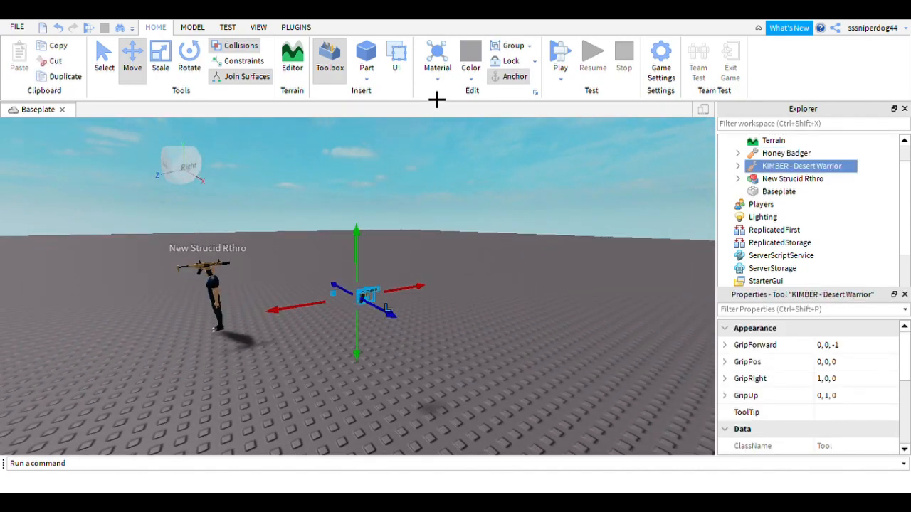
{"action": "key", "text": "Delete"}
{"action": "right_click_drag", "start_coordinate": [392, 207], "coordinate": [364, 228]}
{"action": "scroll", "coordinate": [351, 233], "scroll_direction": "up", "scroll_amount": 3}
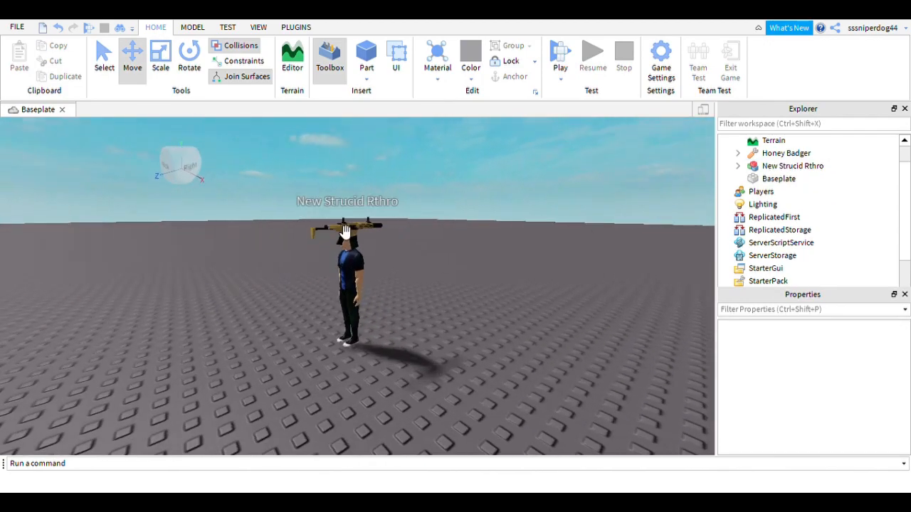
Step: Move the New Strucid Rthro character out from under the Honey Badger and deselect it
{"action": "key", "text": "d"}
{"action": "key", "text": "d"}
{"action": "right_click_drag", "start_coordinate": [299, 213], "coordinate": [392, 284]}
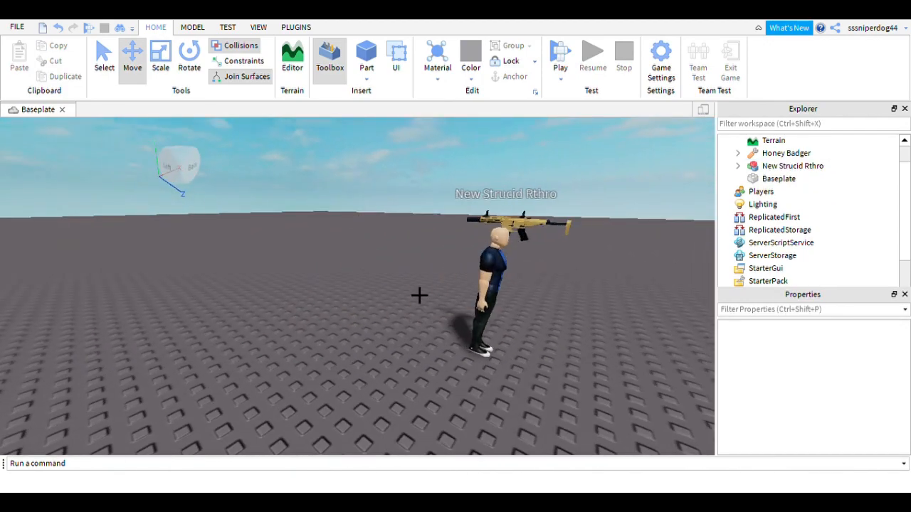
{"action": "left_click", "coordinate": [482, 296]}
{"action": "left_click_drag", "start_coordinate": [475, 321], "coordinate": [429, 375]}
{"action": "left_click", "coordinate": [440, 230]}
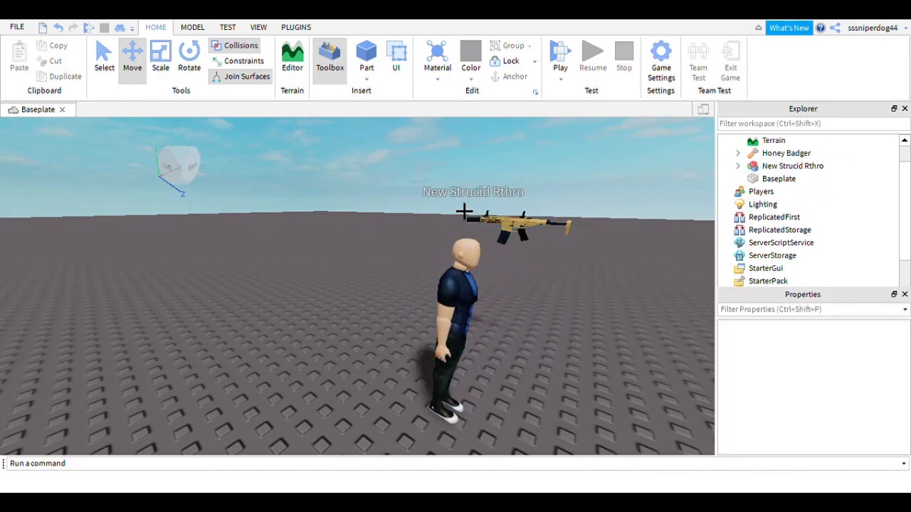
Step: Select the Honey Badger weapon and group it into a model
{"action": "right_click_drag", "start_coordinate": [440, 230], "coordinate": [468, 205]}
{"action": "scroll", "coordinate": [457, 209], "scroll_direction": "down", "scroll_amount": 5}
{"action": "left_click", "coordinate": [360, 260]}
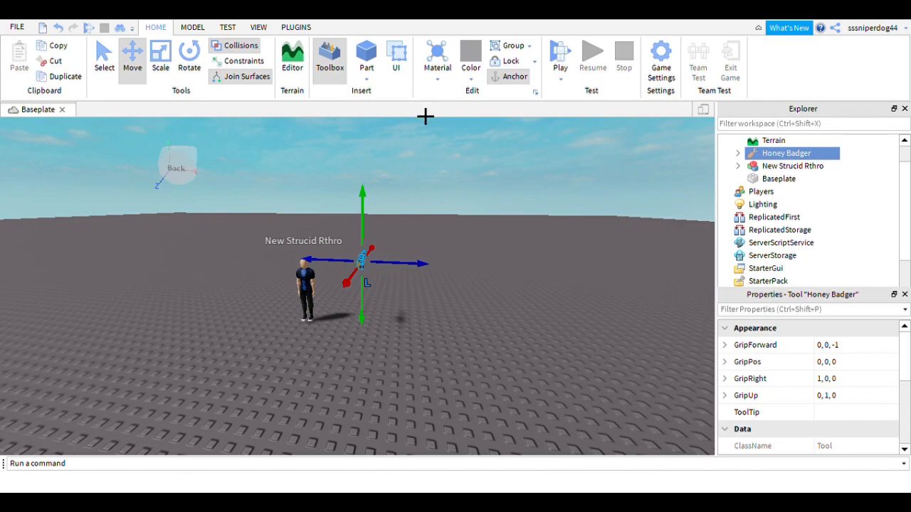
{"action": "key", "text": "ctrl+g"}
Step: Move the Honey Badger model down and sideways until it sits beside the character's hand
{"action": "scroll", "coordinate": [413, 169], "scroll_direction": "up", "scroll_amount": 5}
{"action": "right_click_drag", "start_coordinate": [412, 169], "coordinate": [370, 219]}
{"action": "left_click_drag", "start_coordinate": [370, 218], "coordinate": [328, 224]}
{"action": "right_click_drag", "start_coordinate": [512, 178], "coordinate": [473, 170]}
{"action": "left_click_drag", "start_coordinate": [477, 158], "coordinate": [372, 171]}
{"action": "right_click_drag", "start_coordinate": [512, 164], "coordinate": [439, 179]}
{"action": "left_click_drag", "start_coordinate": [253, 208], "coordinate": [254, 248]}
{"action": "right_click_drag", "start_coordinate": [254, 249], "coordinate": [346, 209]}
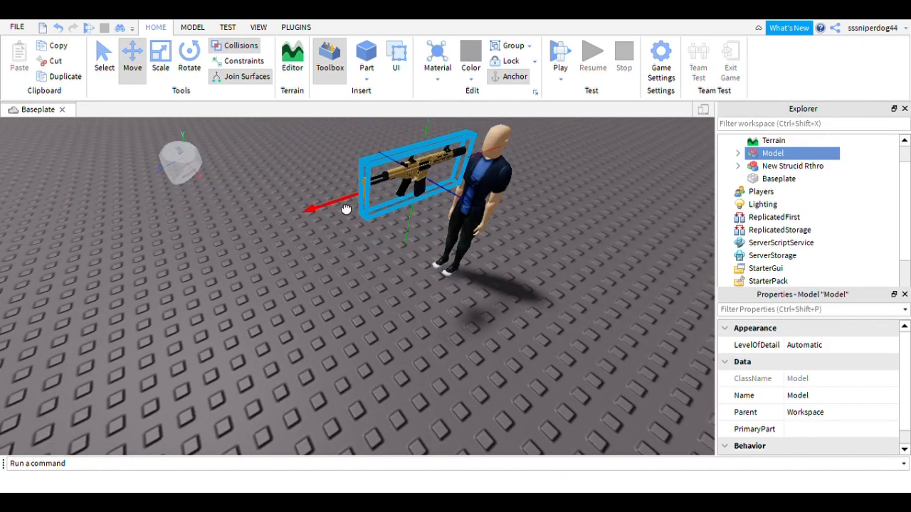
{"action": "left_click", "coordinate": [339, 169]}
Step: Group the Honey Badger model and the New Strucid Rthro character into one model, and select that model
{"action": "right_click_drag", "start_coordinate": [340, 169], "coordinate": [356, 199]}
{"action": "scroll", "coordinate": [356, 200], "scroll_direction": "down", "scroll_amount": 5}
{"action": "scroll", "coordinate": [419, 249], "scroll_direction": "up", "scroll_amount": 3}
{"action": "key", "text": "a"}
{"action": "key", "text": "d"}
{"action": "key", "text": "a"}
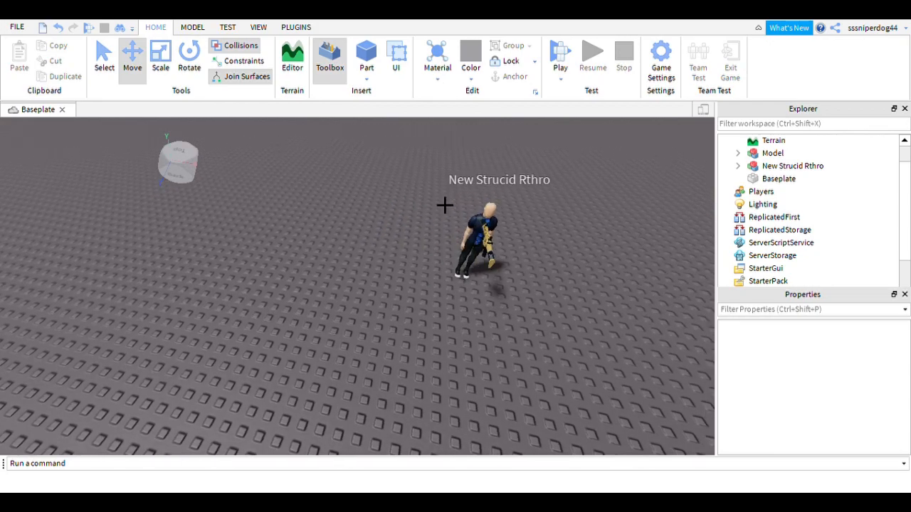
{"action": "key", "text": "d"}
{"action": "right_click_drag", "start_coordinate": [523, 231], "coordinate": [523, 230]}
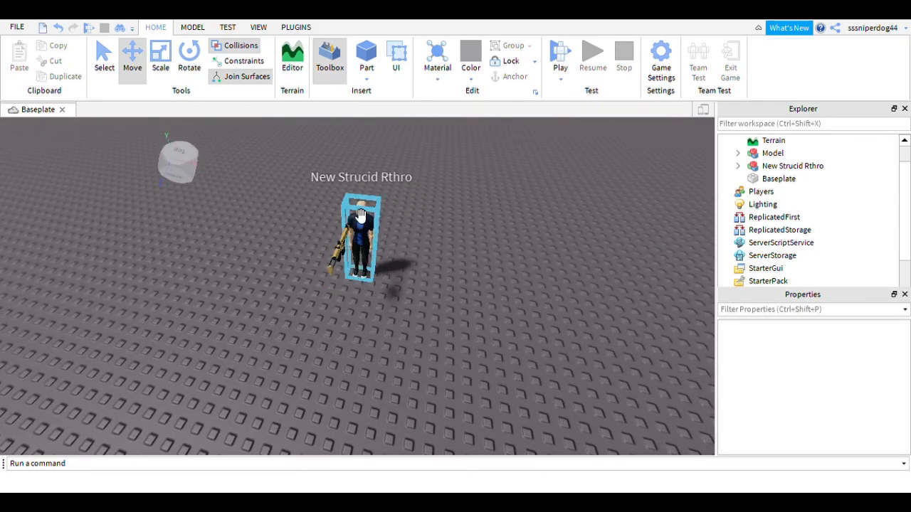
{"action": "key", "text": "s"}
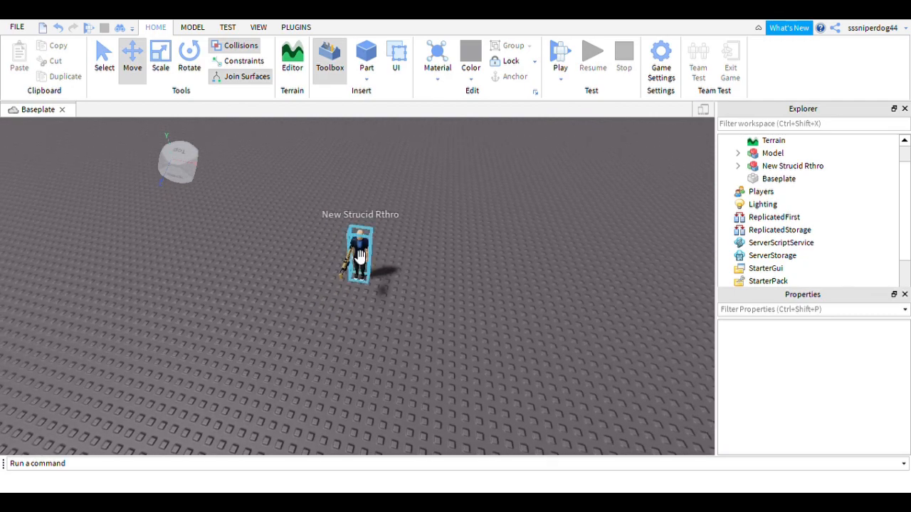
{"action": "left_click", "coordinate": [363, 258]}
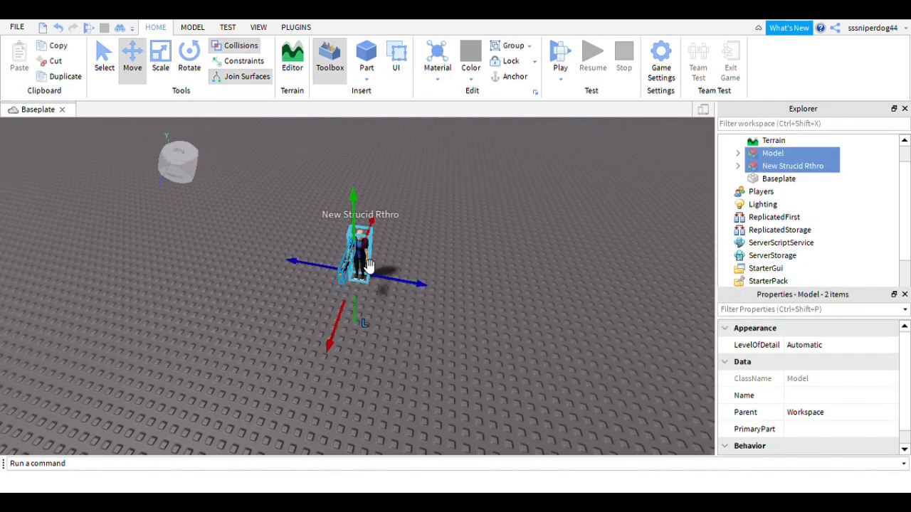
{"action": "key", "text": "ctrl+g"}
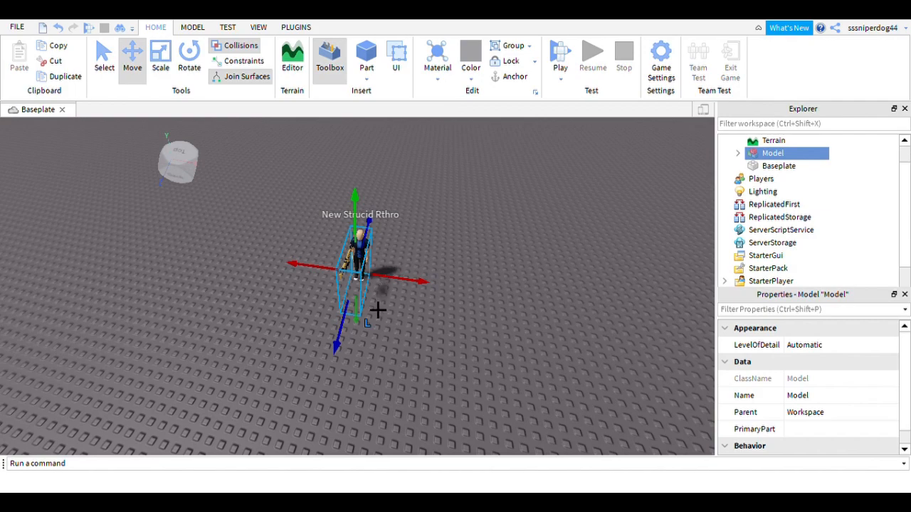
{"action": "left_click", "coordinate": [377, 308]}
{"action": "left_click", "coordinate": [774, 154]}
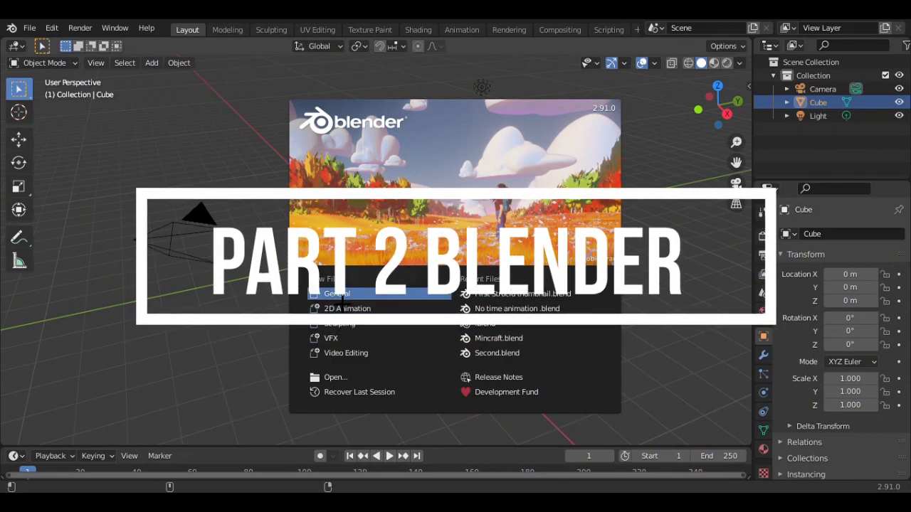
Step: Switch to Blender, dismiss the splash screen, and import the character with its weapon as a Wavefront (.obj) file
{"action": "left_click", "coordinate": [278, 279]}
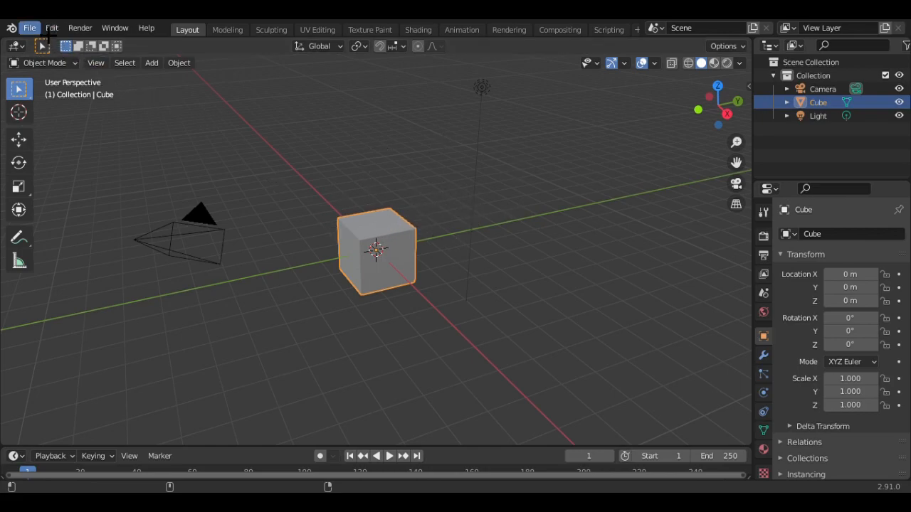
{"action": "left_click", "coordinate": [29, 28]}
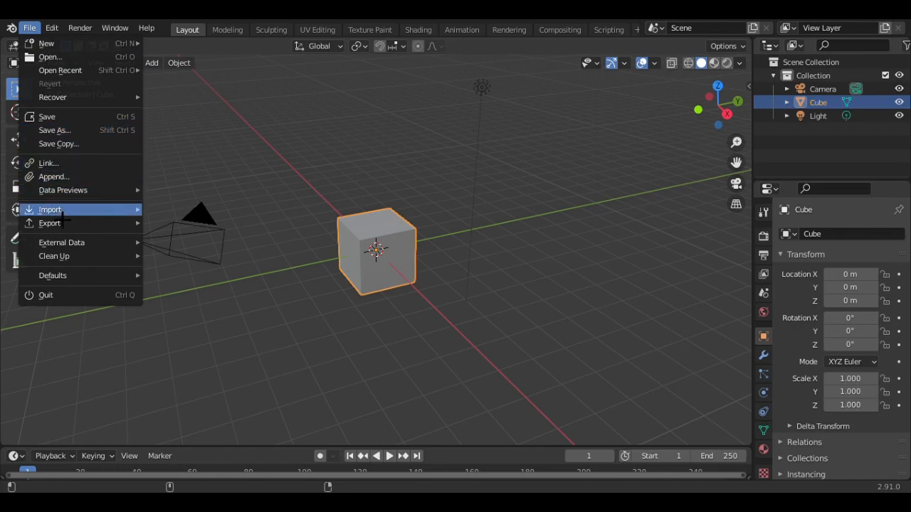
{"action": "mouse_move", "coordinate": [63, 212]}
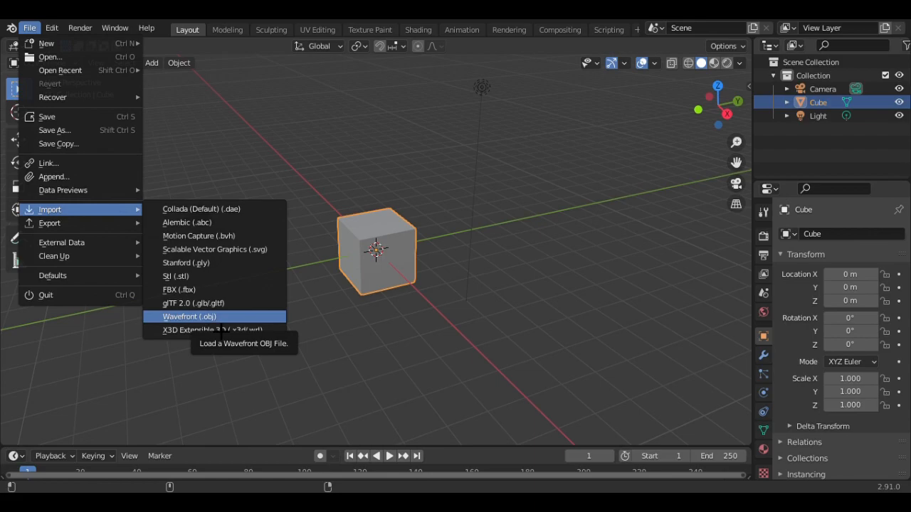
{"action": "key", "text": "Escape"}
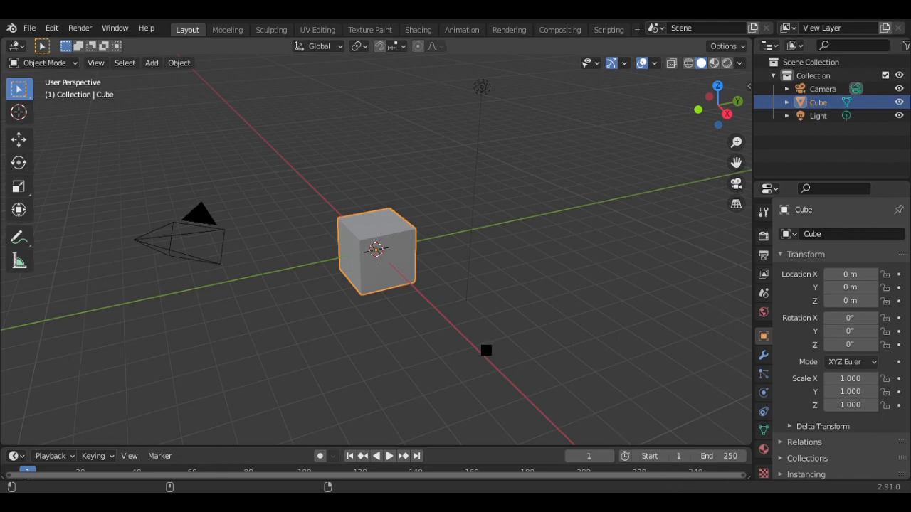
{"action": "middle_click_drag", "start_coordinate": [540, 210], "coordinate": [234, 201]}
{"action": "middle_click_drag", "start_coordinate": [562, 224], "coordinate": [577, 179]}
{"action": "middle_click_drag", "start_coordinate": [569, 234], "coordinate": [516, 224]}
Step: Move the imported character and weapon next to the default cube at the scene origin
{"action": "left_click", "coordinate": [26, 147]}
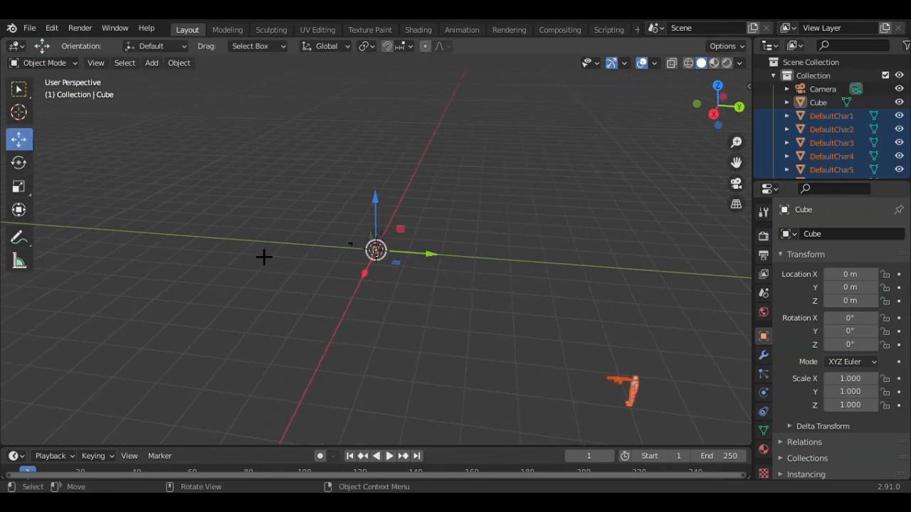
{"action": "left_click_drag", "start_coordinate": [376, 249], "coordinate": [402, 220]}
{"action": "left_click_drag", "start_coordinate": [464, 202], "coordinate": [321, 197]}
{"action": "middle_click_drag", "start_coordinate": [436, 270], "coordinate": [386, 230]}
{"action": "scroll", "coordinate": [424, 301], "scroll_direction": "up", "scroll_amount": 6}
Step: Delete the default cube from the scene
{"action": "left_click", "coordinate": [425, 273]}
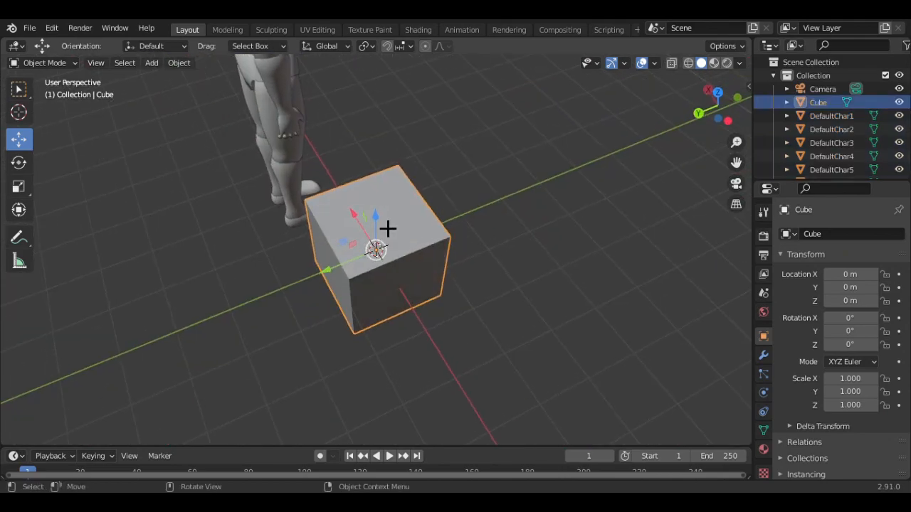
{"action": "right_click", "coordinate": [387, 260]}
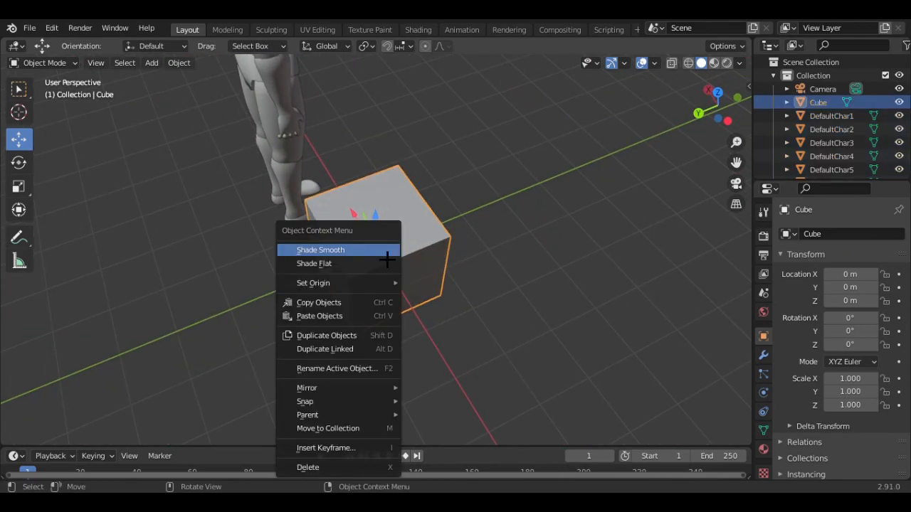
{"action": "left_click", "coordinate": [342, 470]}
{"action": "scroll", "coordinate": [501, 346], "scroll_direction": "down", "scroll_amount": 5}
{"action": "middle_click_drag", "start_coordinate": [502, 346], "coordinate": [651, 313]}
{"action": "scroll", "coordinate": [387, 176], "scroll_direction": "up", "scroll_amount": 3}
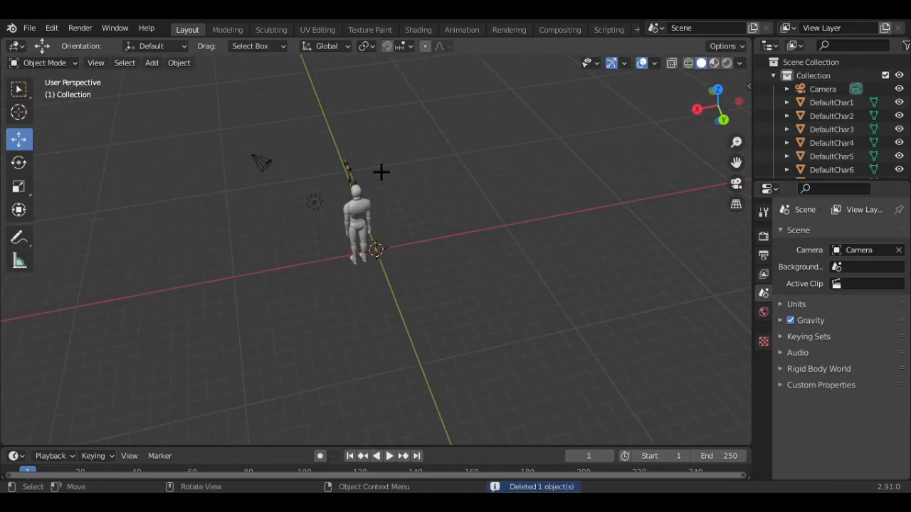
Step: Select all parts of the imported character and weapon and move them about -1.37 m along the global X axis
{"action": "left_click_drag", "start_coordinate": [377, 260], "coordinate": [349, 169]}
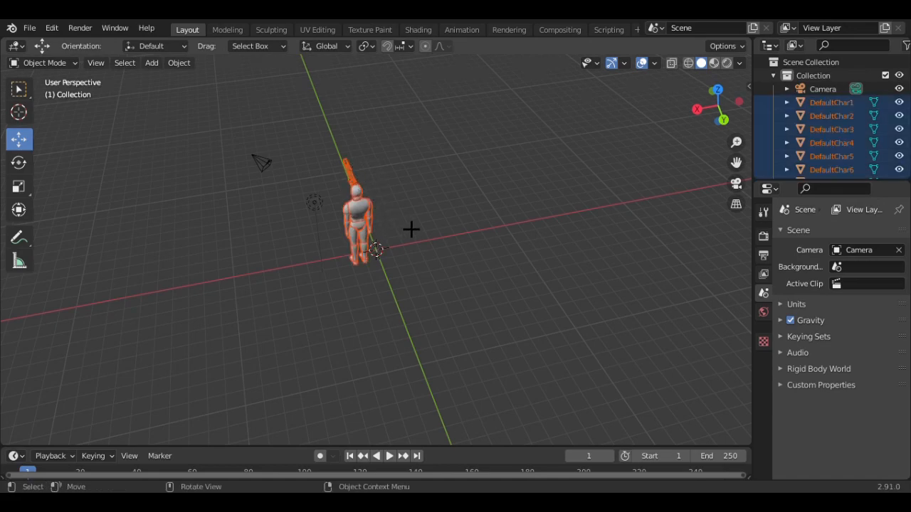
{"action": "scroll", "coordinate": [441, 224], "scroll_direction": "down", "scroll_amount": 5}
{"action": "key", "text": "g"}
{"action": "key", "text": "x"}
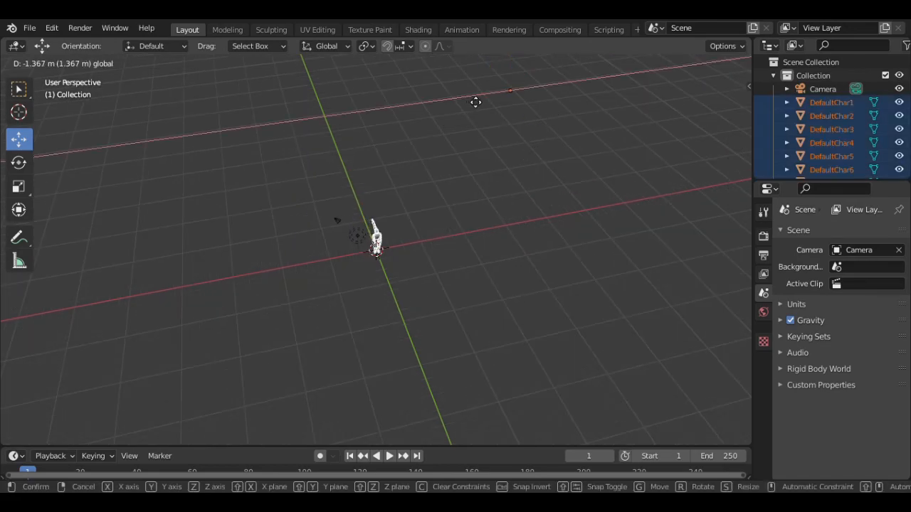
{"action": "left_click_drag", "start_coordinate": [472, 102], "coordinate": [476, 105]}
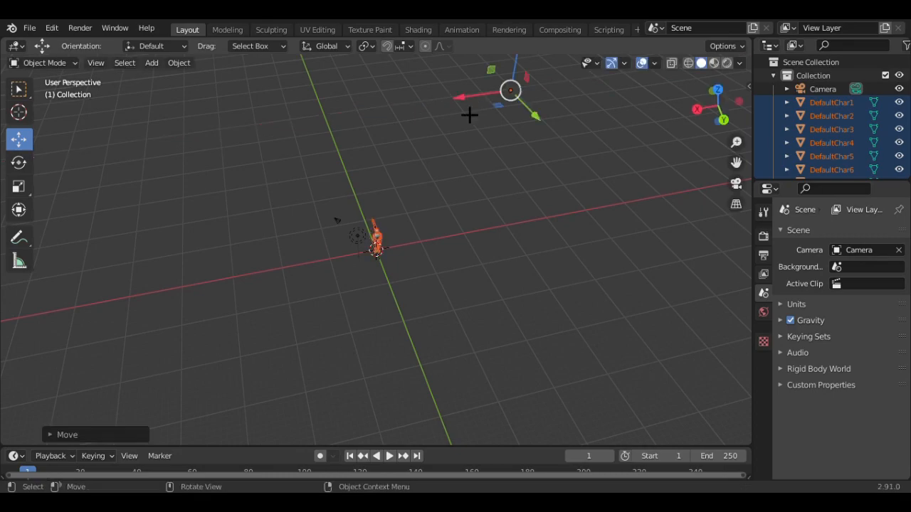
Step: Deselect the imported model and select the character's right upper arm
{"action": "left_click", "coordinate": [441, 197]}
{"action": "scroll", "coordinate": [437, 167], "scroll_direction": "up", "scroll_amount": 6}
{"action": "middle_click_drag", "start_coordinate": [436, 164], "coordinate": [459, 184]}
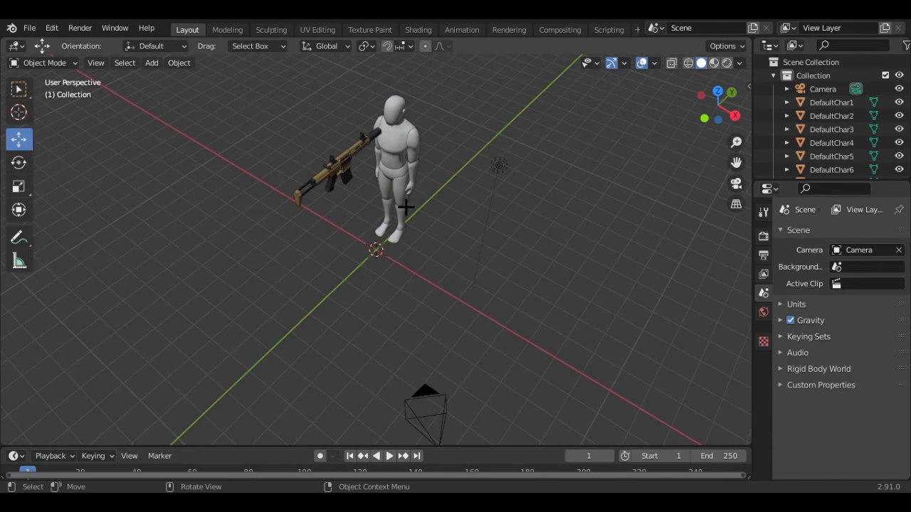
{"action": "middle_click_drag", "start_coordinate": [494, 156], "coordinate": [617, 160]}
{"action": "middle_click_drag", "start_coordinate": [463, 218], "coordinate": [390, 459]}
{"action": "scroll", "coordinate": [495, 276], "scroll_direction": "up", "scroll_amount": 4}
{"action": "scroll", "coordinate": [493, 228], "scroll_direction": "down", "scroll_amount": 4}
{"action": "middle_click_drag", "start_coordinate": [503, 165], "coordinate": [485, 135]}
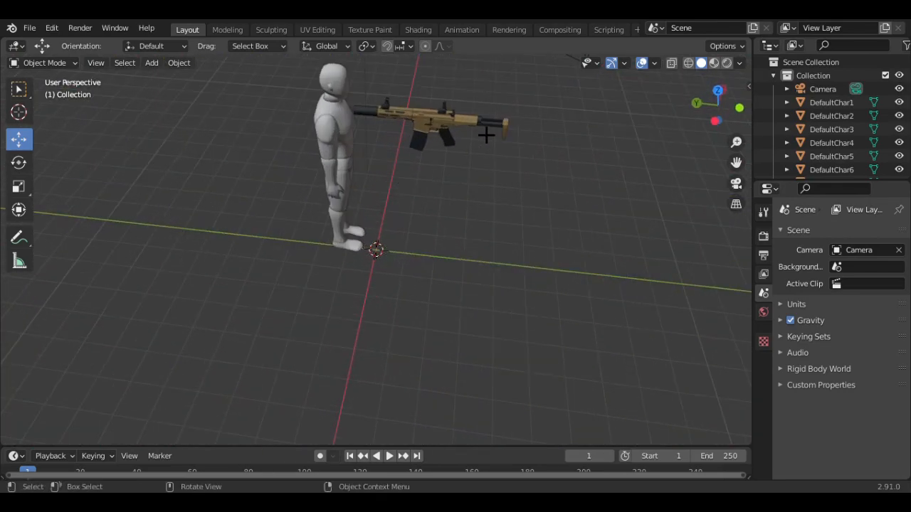
{"action": "left_click", "coordinate": [336, 150]}
{"action": "scroll", "coordinate": [398, 176], "scroll_direction": "down", "scroll_amount": 3}
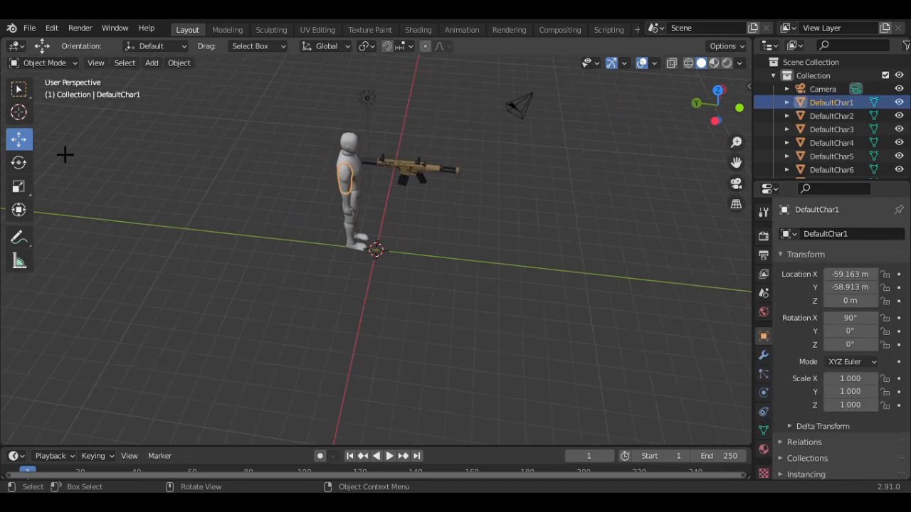
{"action": "left_click", "coordinate": [18, 162]}
{"action": "scroll", "coordinate": [102, 179], "scroll_direction": "down", "scroll_amount": 8}
{"action": "middle_click_drag", "start_coordinate": [435, 260], "coordinate": [420, 203]}
{"action": "left_click_drag", "start_coordinate": [543, 309], "coordinate": [530, 265]}
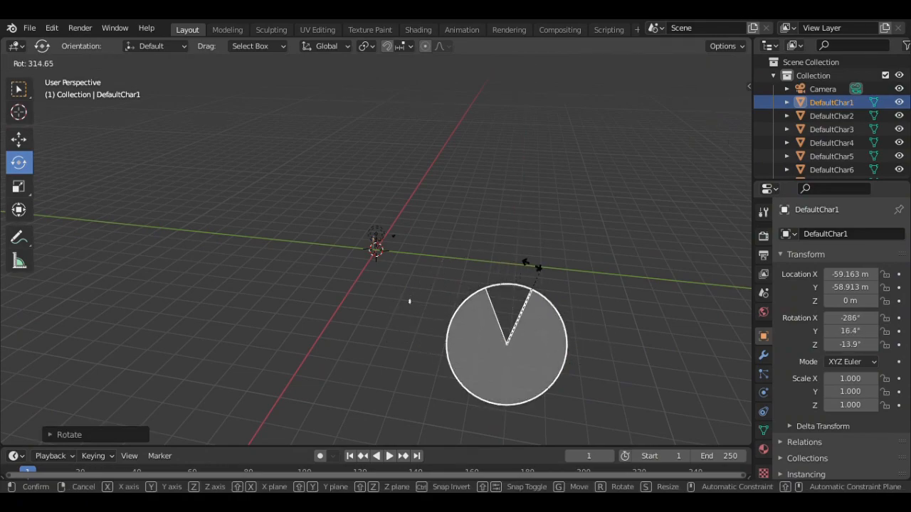
{"action": "key", "text": "Escape"}
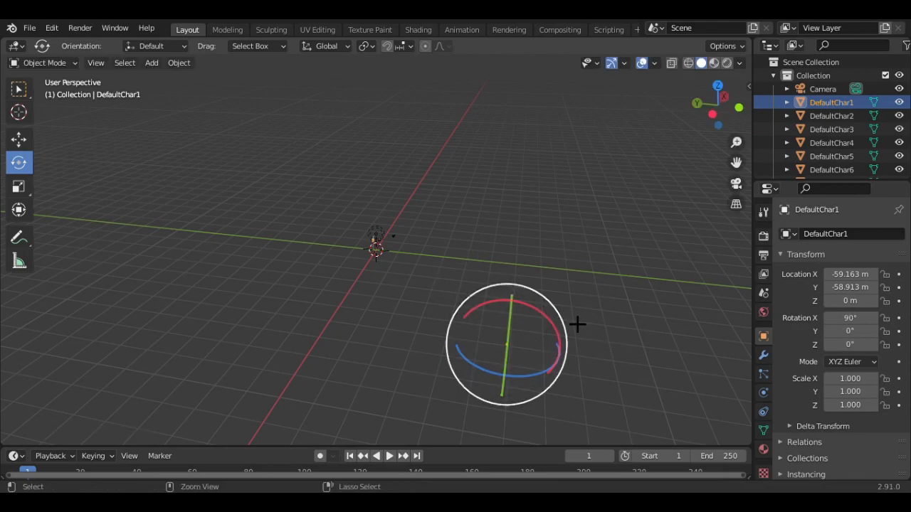
Step: Set the right upper arm's origin to its center of mass (surface)
{"action": "left_click", "coordinate": [179, 63]}
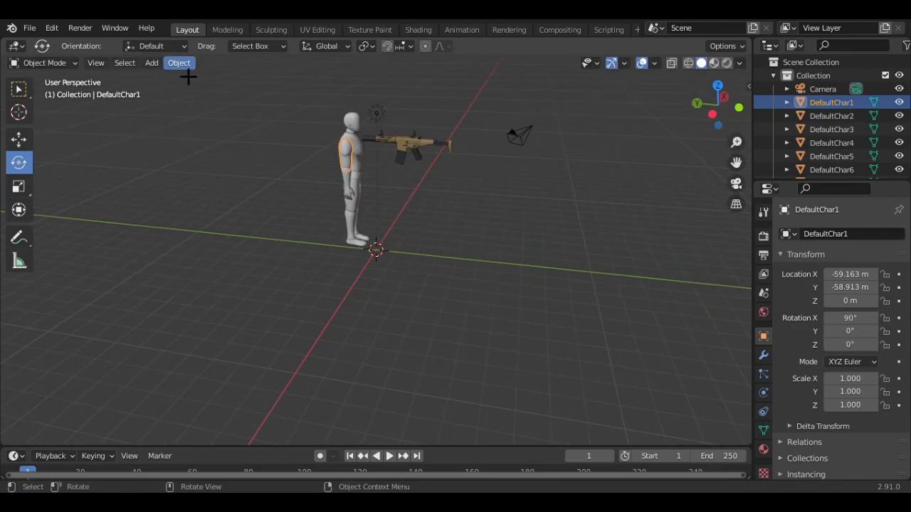
{"action": "mouse_move", "coordinate": [254, 100]}
{"action": "left_click", "coordinate": [398, 135]}
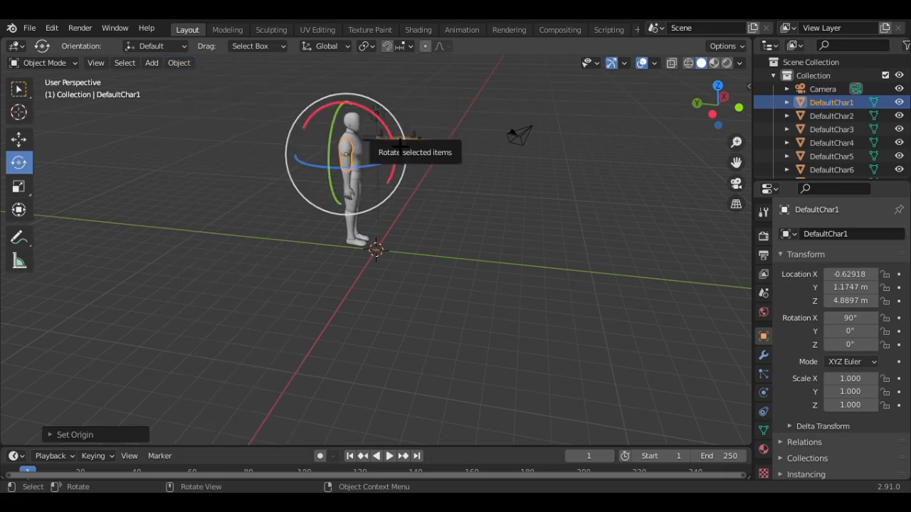
Step: Try rotating the right upper arm 14.5° about the Z axis, undo the rotation and deselect the arm
{"action": "middle_click_drag", "start_coordinate": [459, 126], "coordinate": [398, 163]}
{"action": "left_click_drag", "start_coordinate": [338, 203], "coordinate": [360, 214]}
{"action": "left_click", "coordinate": [463, 156]}
{"action": "key", "text": "ctrl+z"}
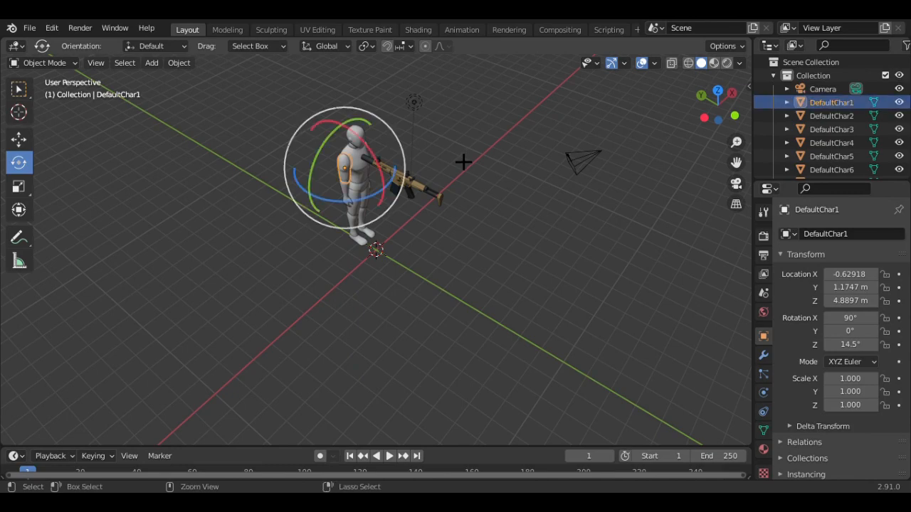
{"action": "left_click", "coordinate": [463, 162]}
Step: Rotate the right upper arm to about 53.5° on the X axis and shift it slightly forward along Y to fit the shoulder
{"action": "middle_click_drag", "start_coordinate": [463, 162], "coordinate": [483, 126]}
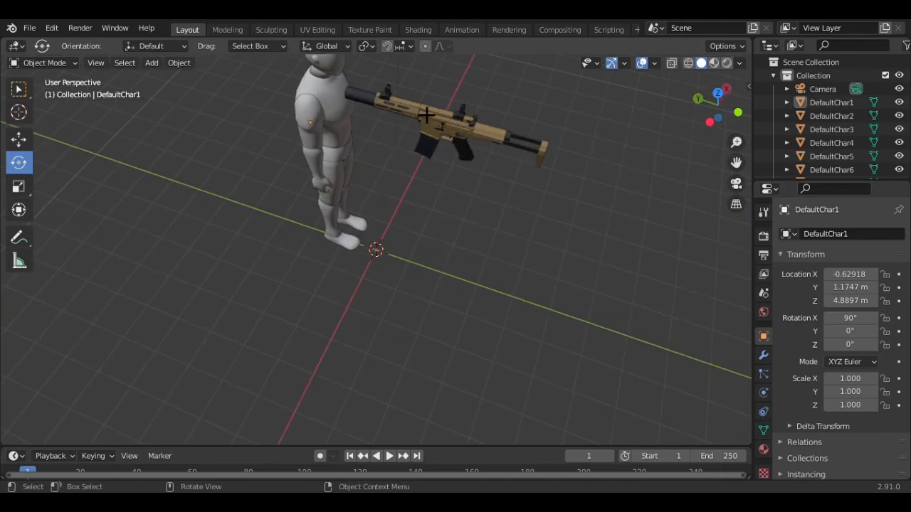
{"action": "middle_click_drag", "start_coordinate": [367, 151], "coordinate": [368, 134]}
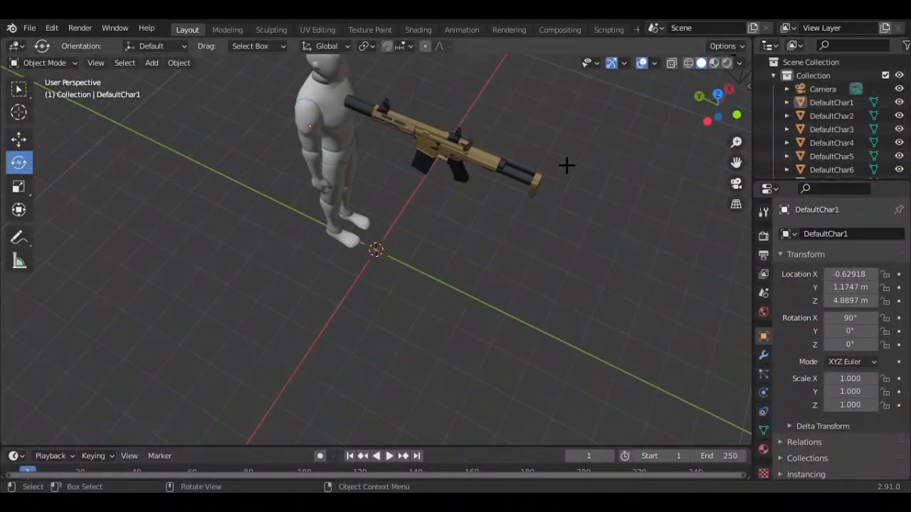
{"action": "middle_click_drag", "start_coordinate": [565, 167], "coordinate": [54, 125]}
{"action": "scroll", "coordinate": [313, 171], "scroll_direction": "down", "scroll_amount": 2}
{"action": "left_click", "coordinate": [340, 172]}
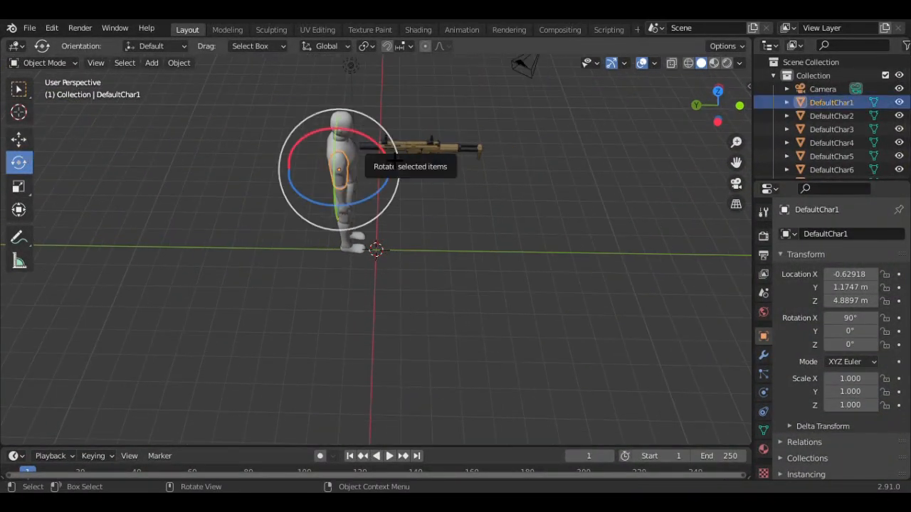
{"action": "left_click_drag", "start_coordinate": [387, 158], "coordinate": [367, 132]}
{"action": "left_click", "coordinate": [20, 140]}
{"action": "left_click_drag", "start_coordinate": [293, 175], "coordinate": [302, 177]}
Step: Set the right forearm's origin to its center of mass (volume)
{"action": "left_click", "coordinate": [347, 202]}
{"action": "left_click", "coordinate": [180, 62]}
{"action": "mouse_move", "coordinate": [214, 91]}
{"action": "left_click", "coordinate": [384, 150]}
{"action": "left_click", "coordinate": [450, 134]}
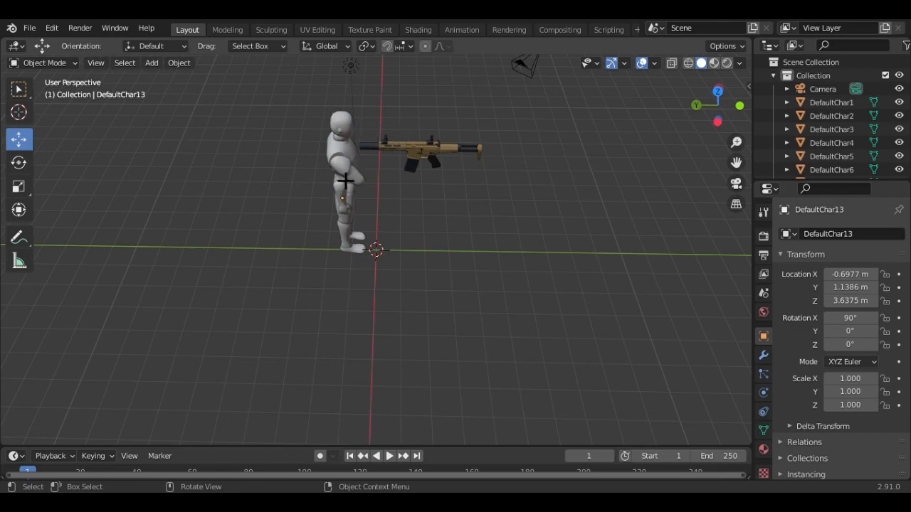
Step: Select all of the character's body parts and set their origins to their centers of mass (surface)
{"action": "left_click_drag", "start_coordinate": [310, 94], "coordinate": [358, 253]}
{"action": "left_click", "coordinate": [180, 63]}
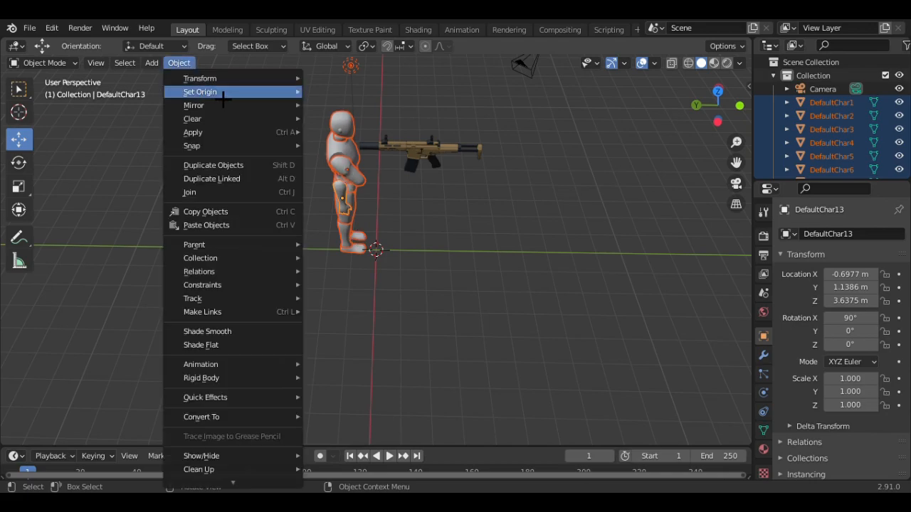
{"action": "mouse_move", "coordinate": [200, 92]}
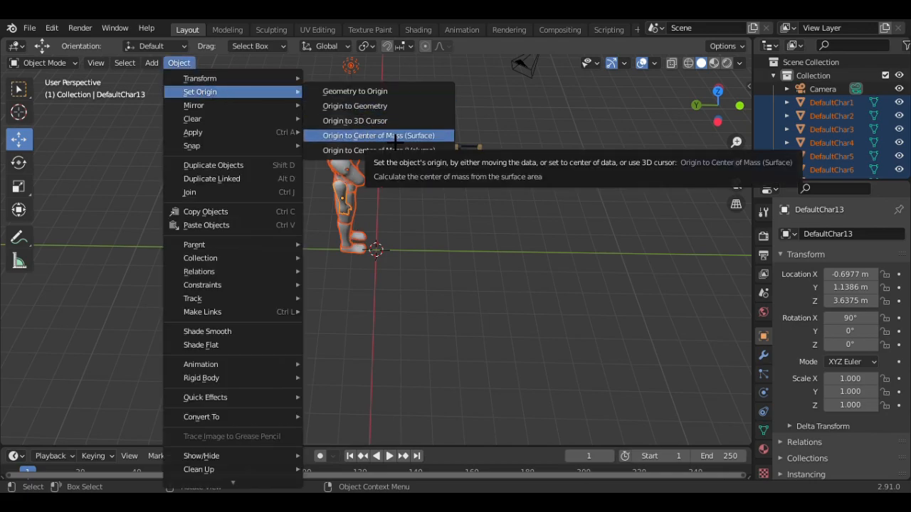
{"action": "left_click", "coordinate": [390, 135]}
{"action": "left_click", "coordinate": [453, 133]}
Step: Select all parts of the weapon and try to join them into one object
{"action": "middle_click_drag", "start_coordinate": [453, 133], "coordinate": [442, 150]}
{"action": "left_click", "coordinate": [415, 158]}
{"action": "left_click_drag", "start_coordinate": [356, 127], "coordinate": [498, 187]}
{"action": "left_click_drag", "start_coordinate": [369, 144], "coordinate": [500, 193]}
{"action": "right_click", "coordinate": [454, 173]}
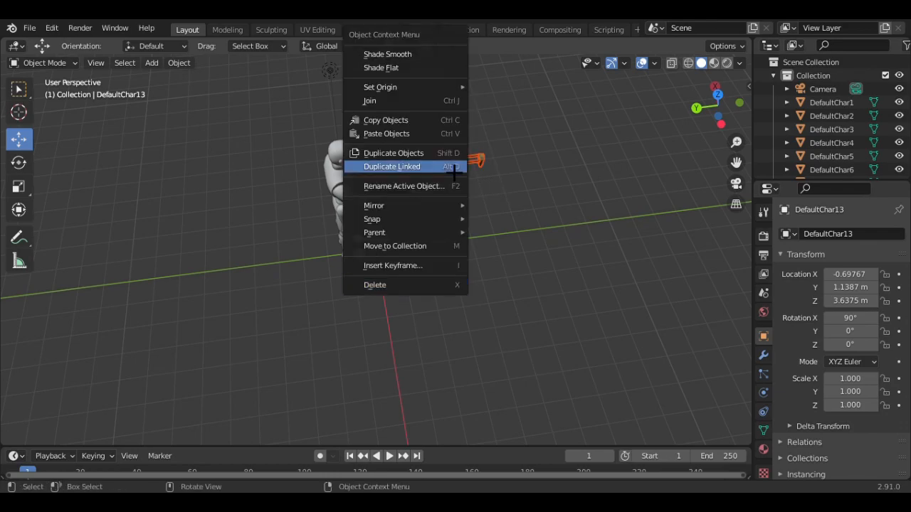
{"action": "left_click", "coordinate": [388, 101]}
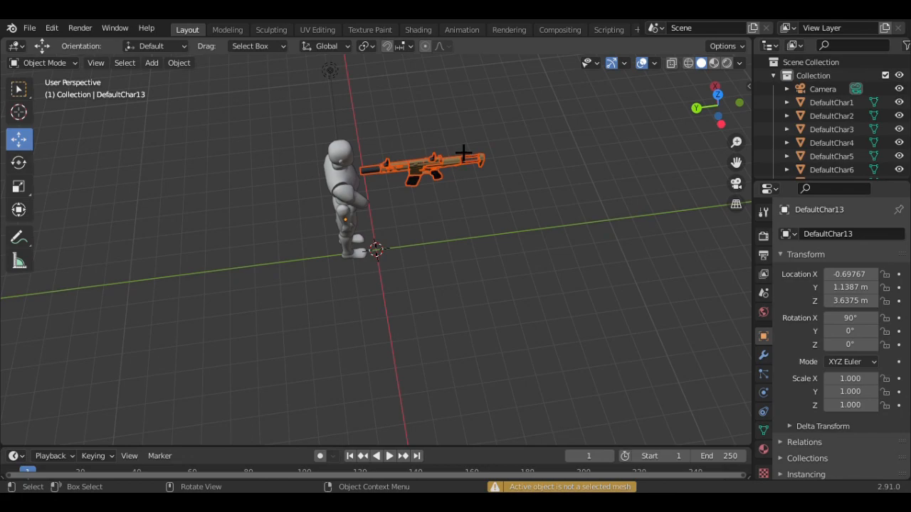
Step: Move the right forearm up and forward to about Y 0.195 m and Z 4.43 m, near the elbow
{"action": "middle_click_drag", "start_coordinate": [527, 154], "coordinate": [437, 185]}
{"action": "left_click", "coordinate": [343, 189]}
{"action": "left_click_drag", "start_coordinate": [336, 145], "coordinate": [336, 130]}
{"action": "left_click_drag", "start_coordinate": [285, 180], "coordinate": [307, 177]}
Step: Rotate the right forearm to about X 43.3°, Y -38.2°, Z 51.1° so it reaches across the body
{"action": "left_click", "coordinate": [19, 163]}
{"action": "left_click_drag", "start_coordinate": [366, 171], "coordinate": [416, 182]}
{"action": "middle_click_drag", "start_coordinate": [431, 170], "coordinate": [338, 205]}
{"action": "left_click", "coordinate": [333, 213]}
{"action": "left_click", "coordinate": [360, 186]}
{"action": "scroll", "coordinate": [360, 186], "scroll_direction": "up", "scroll_amount": 3}
{"action": "left_click_drag", "start_coordinate": [332, 145], "coordinate": [372, 115]}
{"action": "middle_click_drag", "start_coordinate": [440, 70], "coordinate": [523, 60]}
{"action": "left_click", "coordinate": [332, 91]}
{"action": "left_click", "coordinate": [302, 97]}
{"action": "left_click_drag", "start_coordinate": [354, 96], "coordinate": [352, 88]}
{"action": "left_click", "coordinate": [352, 139]}
{"action": "middle_click_drag", "start_coordinate": [398, 160], "coordinate": [313, 178]}
Step: Move the right forearm inward and down to line it up with the end of the upper arm
{"action": "left_click", "coordinate": [19, 139]}
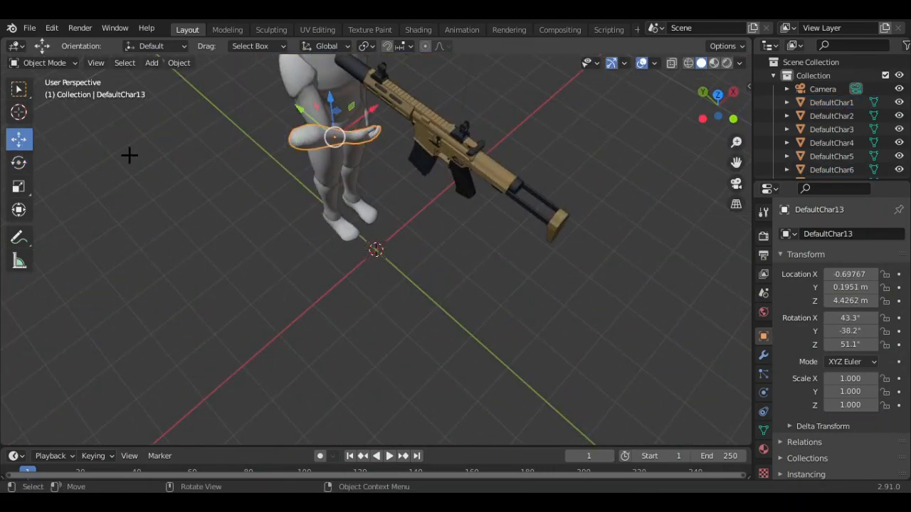
{"action": "left_click_drag", "start_coordinate": [361, 114], "coordinate": [393, 86]}
{"action": "middle_click_drag", "start_coordinate": [364, 175], "coordinate": [435, 158]}
{"action": "left_click_drag", "start_coordinate": [364, 126], "coordinate": [365, 148]}
{"action": "left_click_drag", "start_coordinate": [370, 146], "coordinate": [369, 148]}
{"action": "middle_click_drag", "start_coordinate": [455, 149], "coordinate": [320, 128]}
{"action": "left_click_drag", "start_coordinate": [382, 91], "coordinate": [382, 76]}
{"action": "left_click_drag", "start_coordinate": [431, 116], "coordinate": [440, 113]}
{"action": "middle_click_drag", "start_coordinate": [419, 135], "coordinate": [466, 138]}
{"action": "left_click_drag", "start_coordinate": [438, 154], "coordinate": [429, 152]}
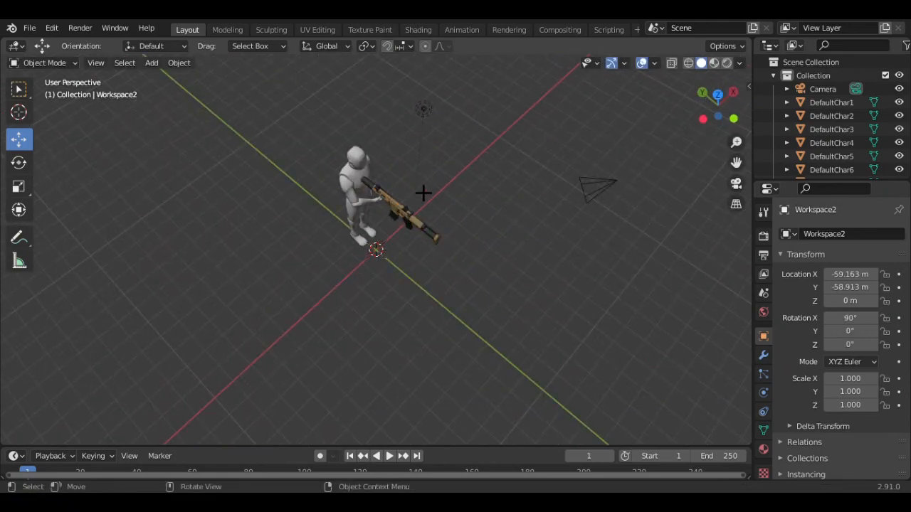
Step: Select the whole weapon and set its origin to its center of mass (volume)
{"action": "middle_click_drag", "start_coordinate": [423, 193], "coordinate": [386, 303]}
{"action": "left_click_drag", "start_coordinate": [361, 271], "coordinate": [600, 279]}
{"action": "right_click", "coordinate": [494, 260]}
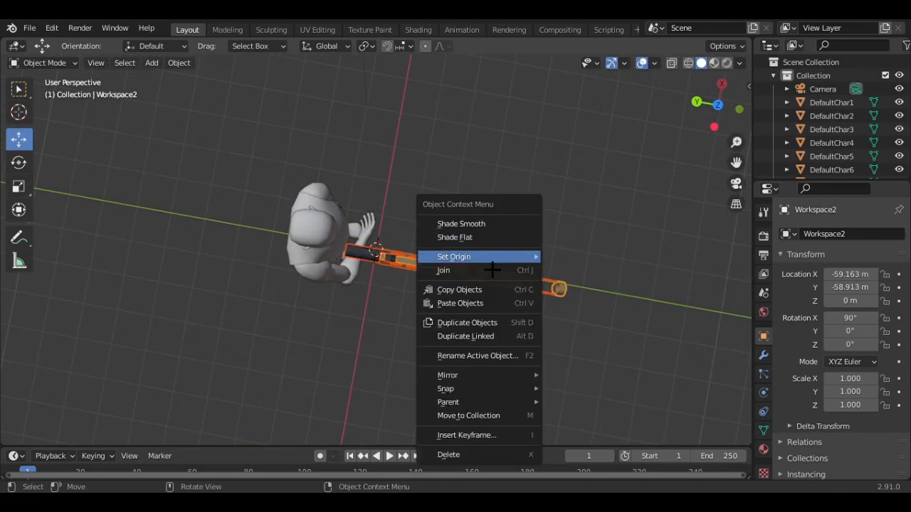
{"action": "key", "text": "Escape"}
{"action": "left_click", "coordinate": [179, 63]}
{"action": "mouse_move", "coordinate": [200, 92]}
{"action": "left_click", "coordinate": [421, 153]}
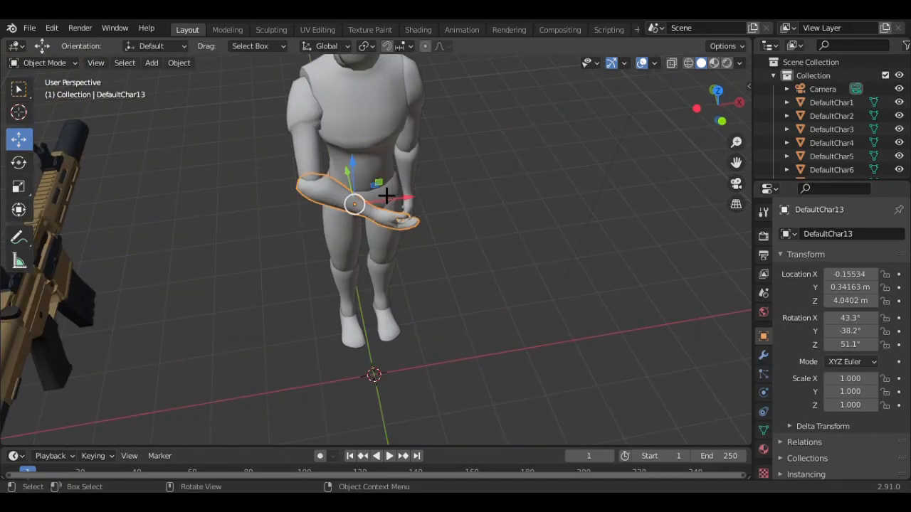
Step: Rotate the right forearm to about X 12.2°, Y 7.96°, Z 64.1° and adjust the heights of the forearm and pelvis
{"action": "left_click", "coordinate": [18, 162]}
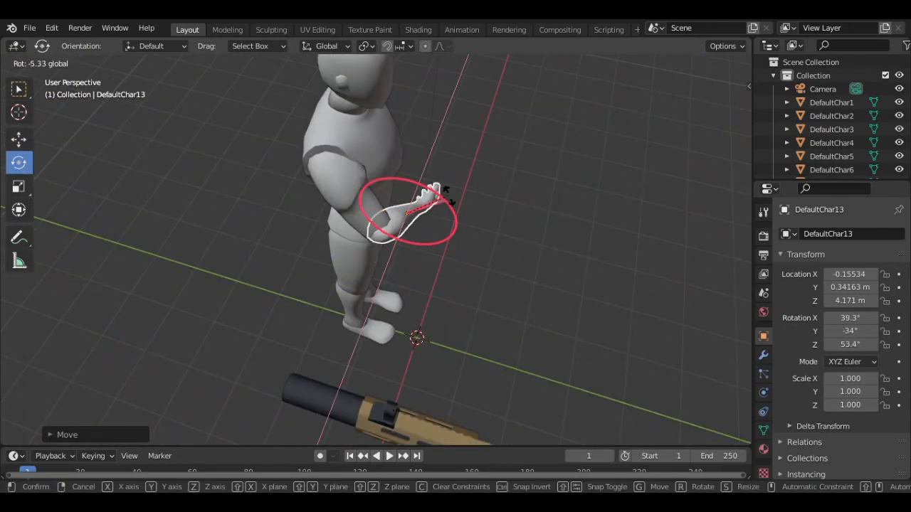
{"action": "left_click_drag", "start_coordinate": [420, 201], "coordinate": [459, 203]}
{"action": "left_click", "coordinate": [18, 139]}
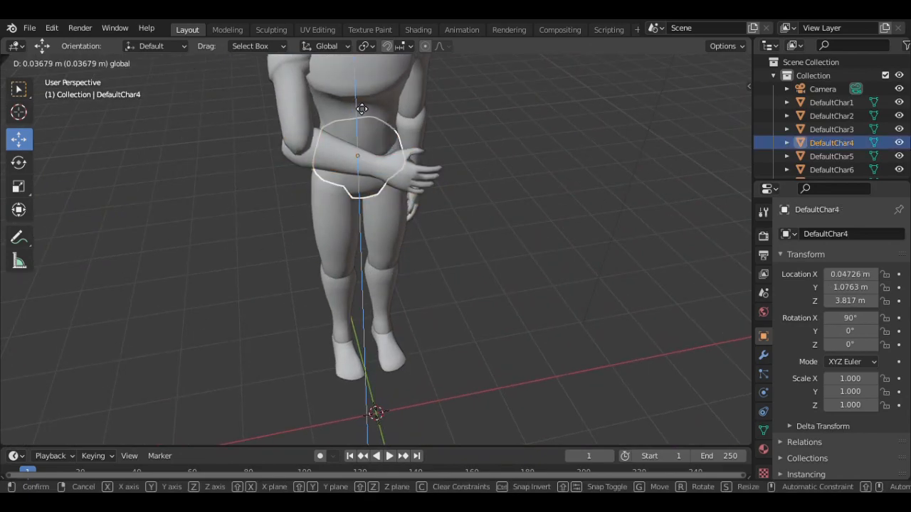
{"action": "left_click_drag", "start_coordinate": [406, 203], "coordinate": [404, 156]}
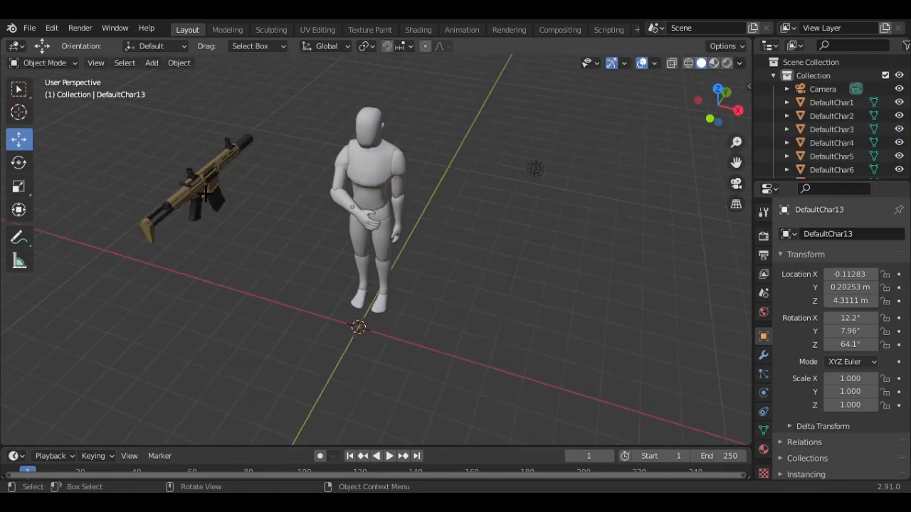
Step: Move the weapon over to the character and rotate it to about -90.2° on Z so it lies across the chest
{"action": "left_click", "coordinate": [220, 171]}
{"action": "key", "text": "g"}
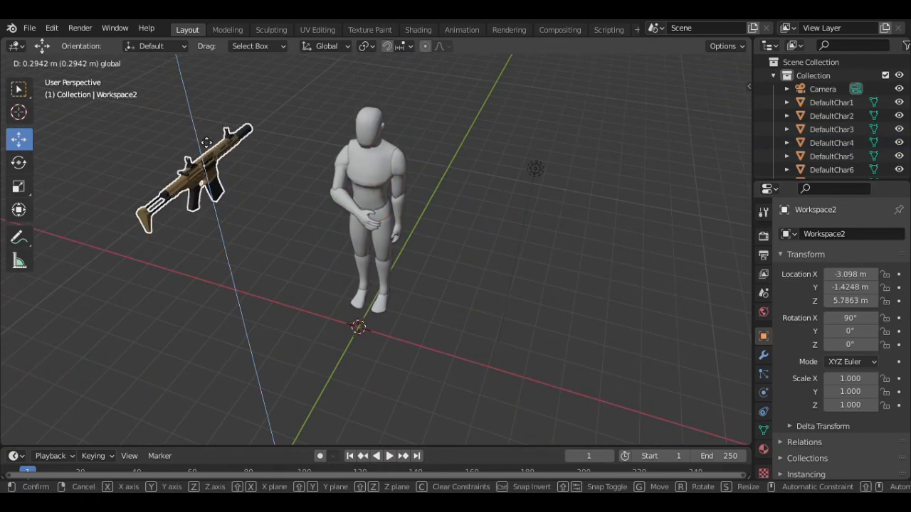
{"action": "left_click", "coordinate": [440, 207]}
{"action": "key", "text": "r"}
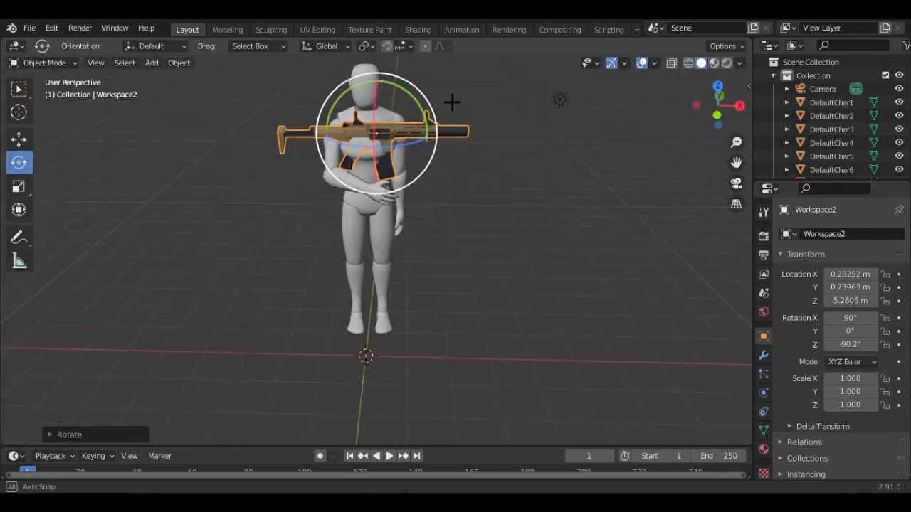
{"action": "left_click", "coordinate": [451, 102]}
Step: Shift the weapon to about X 0.727 m and Z 5.07 m and bring it forward in front of the chest
{"action": "key", "text": "g"}
{"action": "left_click", "coordinate": [443, 152]}
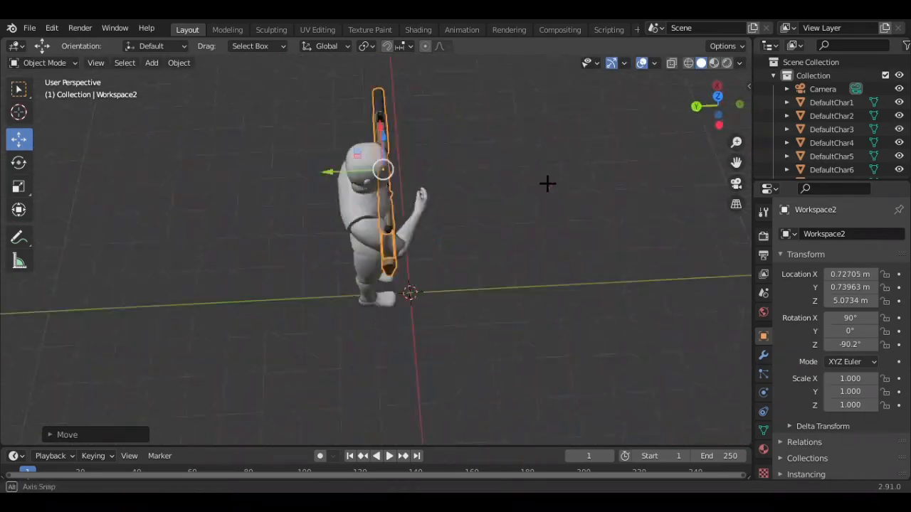
{"action": "key", "text": "g"}
{"action": "left_click", "coordinate": [274, 146]}
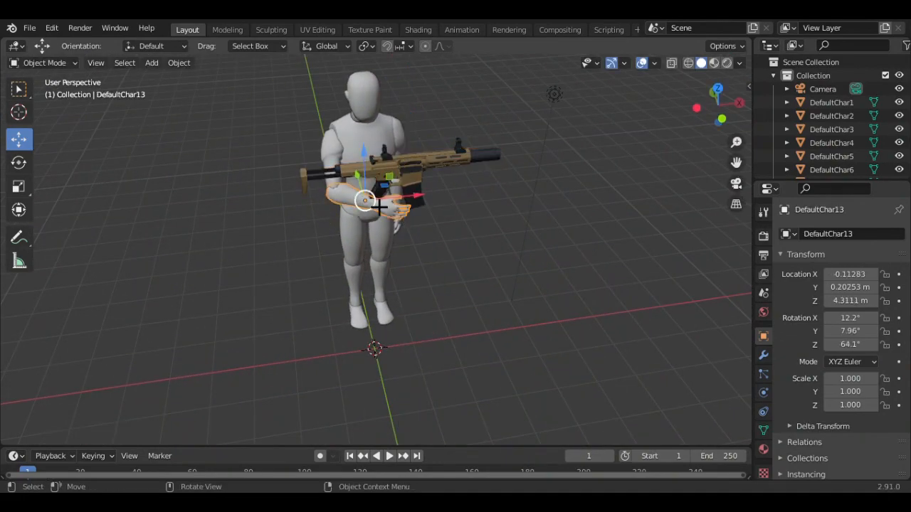
Step: Rotate the right forearm upward so the hand reaches the weapon's grip
{"action": "key", "text": "r"}
{"action": "left_click", "coordinate": [419, 192]}
Step: Rotate the left forearm to about X -83.5°, Y 55.7°, Z -82.1° and move it up under the weapon
{"action": "left_click", "coordinate": [445, 178]}
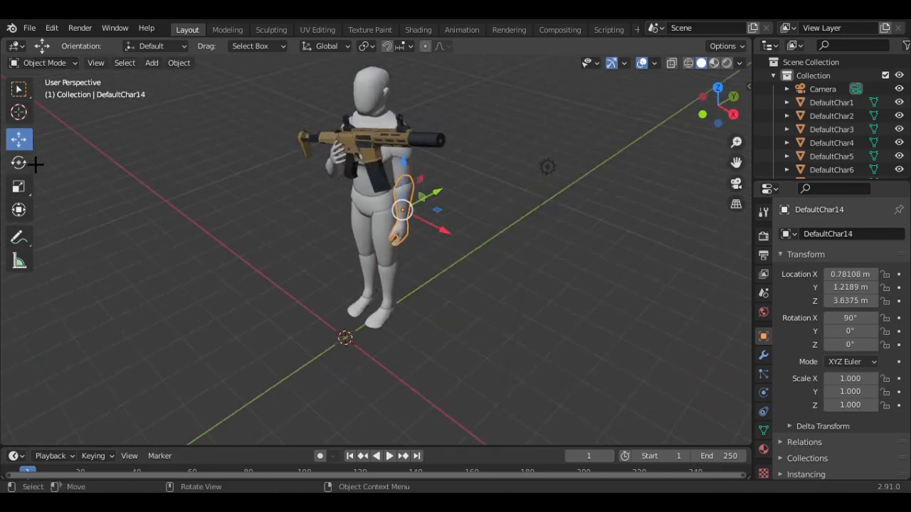
{"action": "left_click", "coordinate": [19, 162]}
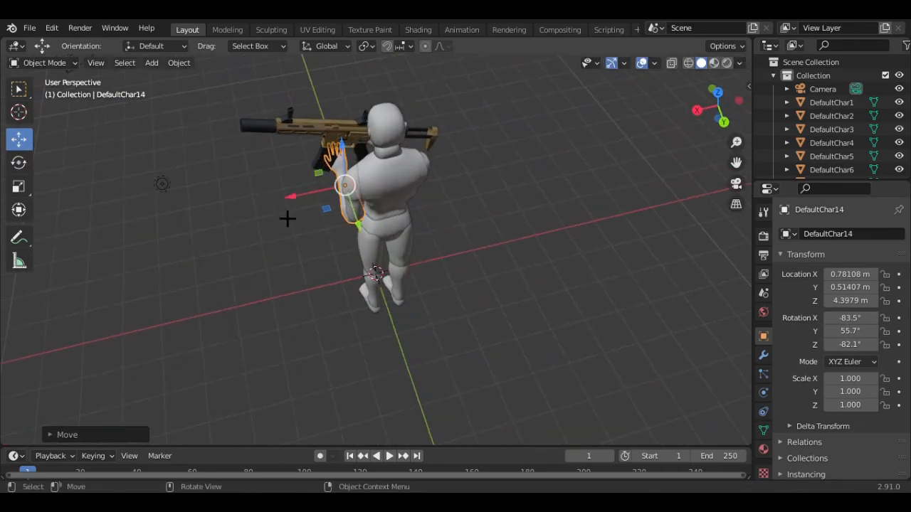
{"action": "left_click", "coordinate": [359, 208]}
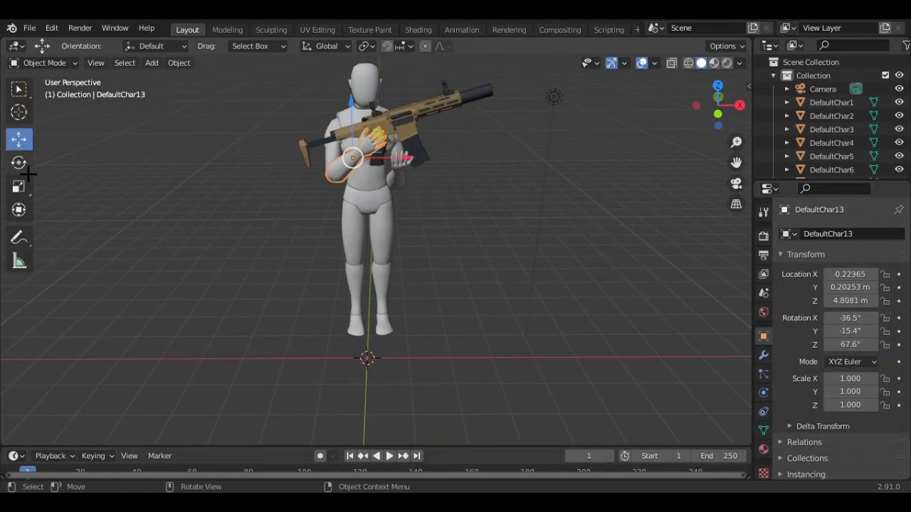
Step: Refine the right forearm's rotation so the hand fits the tilted weapon
{"action": "left_click", "coordinate": [19, 162]}
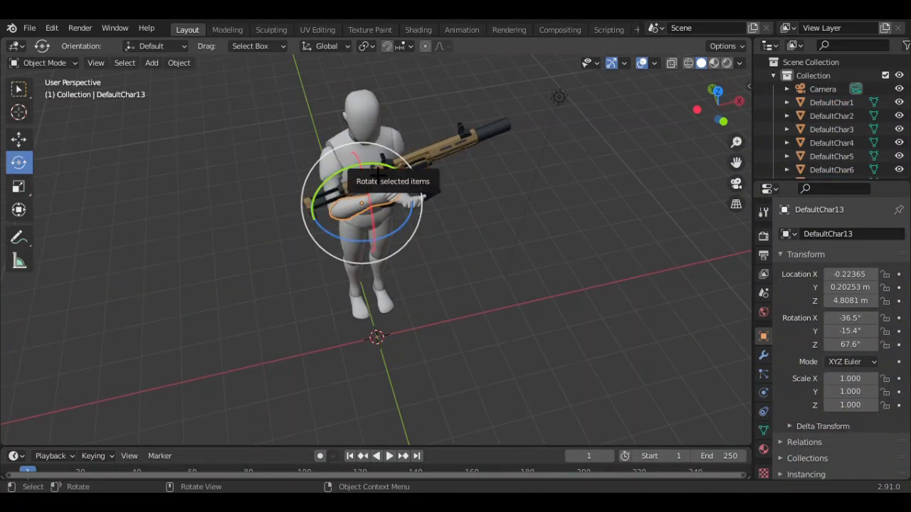
{"action": "left_click_drag", "start_coordinate": [350, 170], "coordinate": [396, 193]}
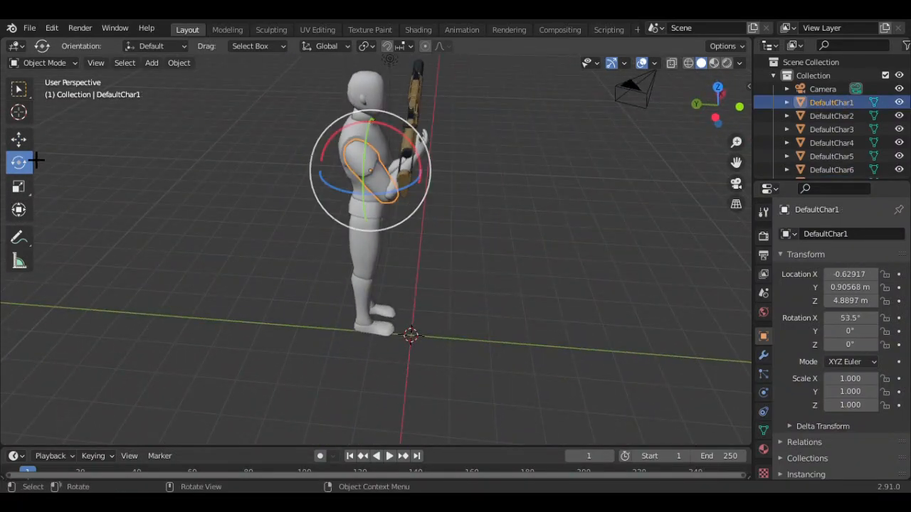
Step: Move the right upper arm to about Y 0.966 m and Z 4.926 m to close the gap at the shoulder
{"action": "left_click", "coordinate": [20, 140]}
{"action": "middle_click_drag", "start_coordinate": [370, 187], "coordinate": [372, 238]}
{"action": "key", "text": "g"}
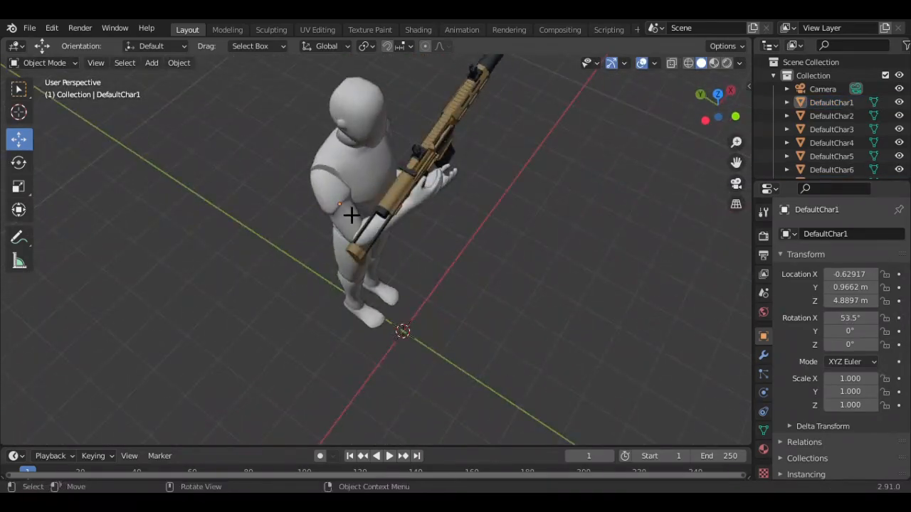
{"action": "key", "text": "g"}
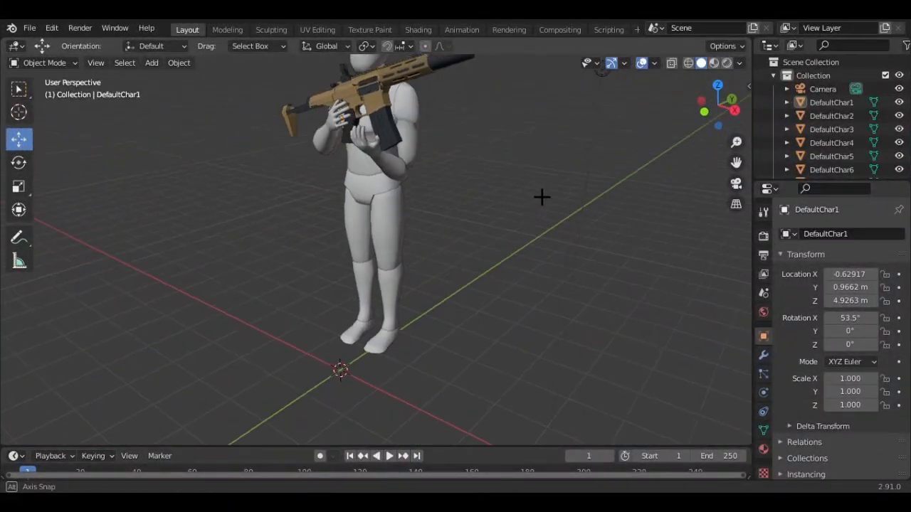
{"action": "middle_click_drag", "start_coordinate": [542, 198], "coordinate": [565, 206]}
{"action": "scroll", "coordinate": [565, 206], "scroll_direction": "down", "scroll_amount": 3}
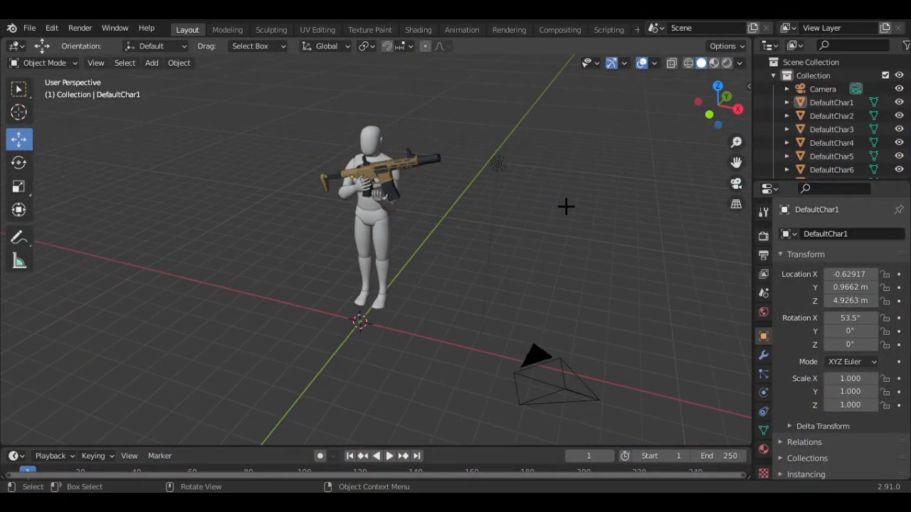
Step: Inspect the posed character and weapon from the side, front and above, checking how the arms and hands fit
{"action": "middle_click_drag", "start_coordinate": [444, 177], "coordinate": [357, 156]}
{"action": "scroll", "coordinate": [514, 189], "scroll_direction": "up", "scroll_amount": 3}
{"action": "left_click", "coordinate": [429, 183]}
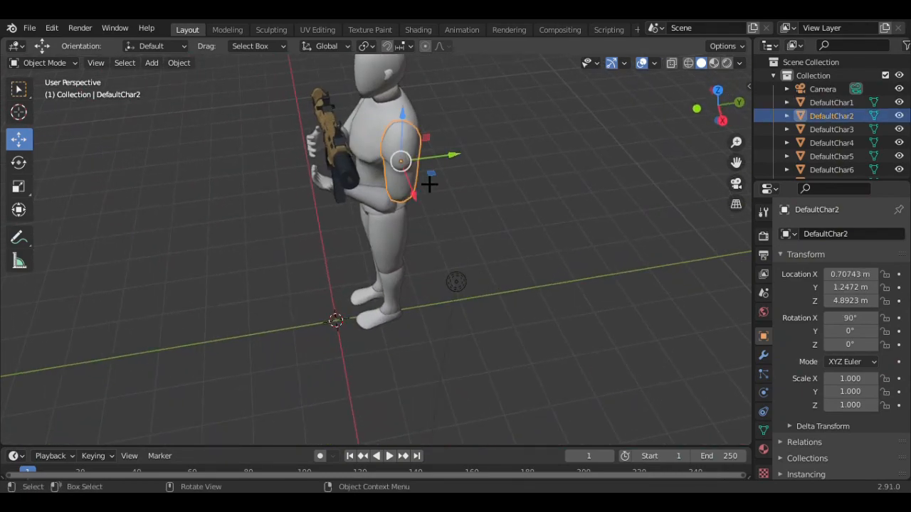
{"action": "middle_click_drag", "start_coordinate": [434, 184], "coordinate": [132, 160]}
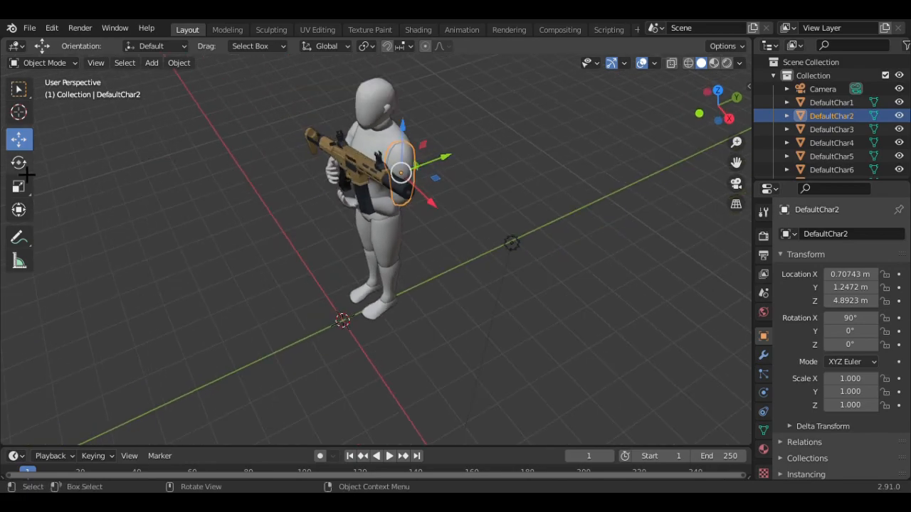
{"action": "left_click", "coordinate": [21, 165]}
{"action": "left_click", "coordinate": [435, 178]}
{"action": "middle_click_drag", "start_coordinate": [435, 177], "coordinate": [590, 142]}
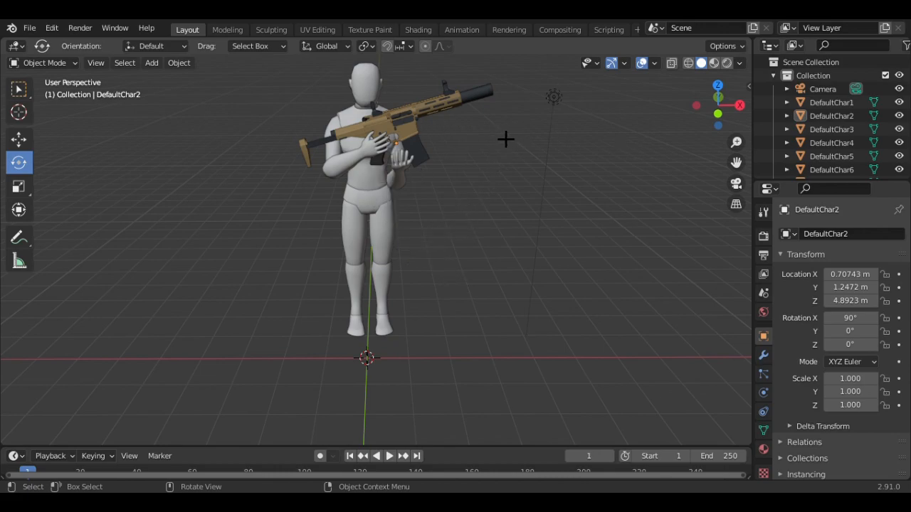
{"action": "scroll", "coordinate": [455, 138], "scroll_direction": "up", "scroll_amount": 3}
{"action": "scroll", "coordinate": [457, 254], "scroll_direction": "down", "scroll_amount": 7}
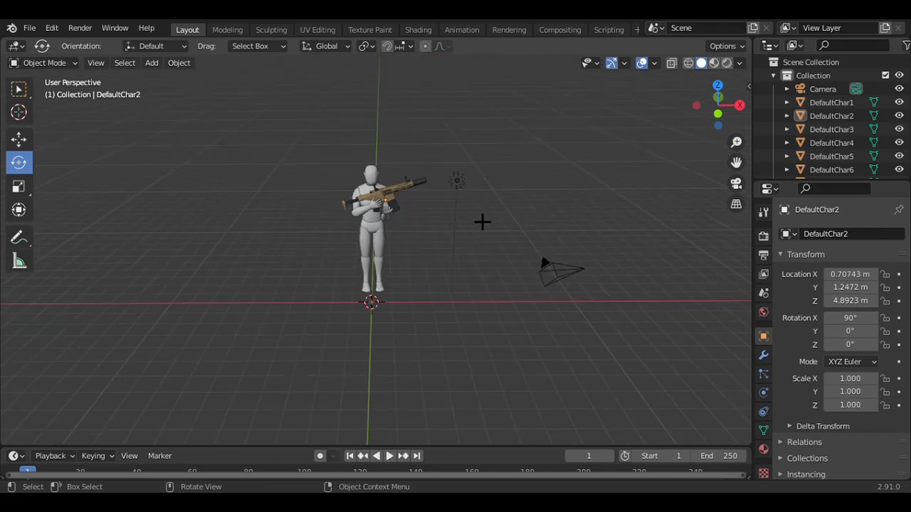
{"action": "middle_click_drag", "start_coordinate": [506, 201], "coordinate": [533, 277]}
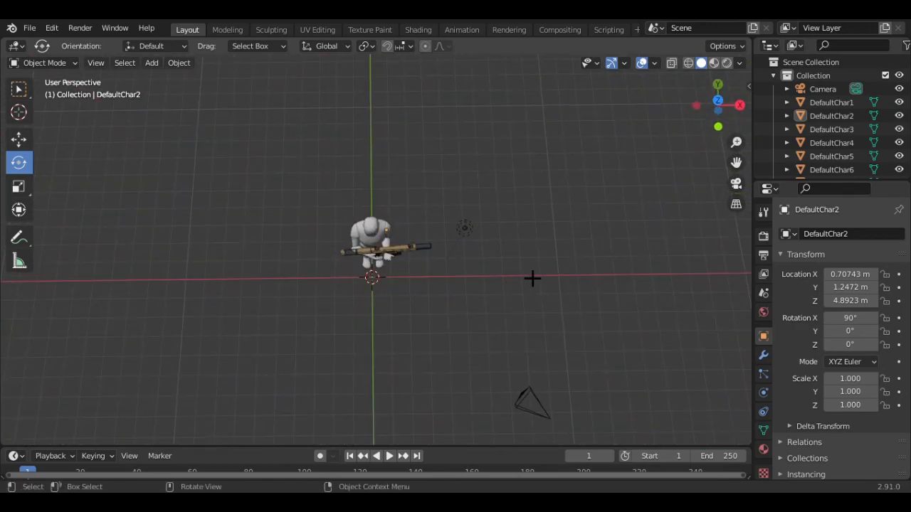
{"action": "scroll", "coordinate": [531, 277], "scroll_direction": "up", "scroll_amount": 4}
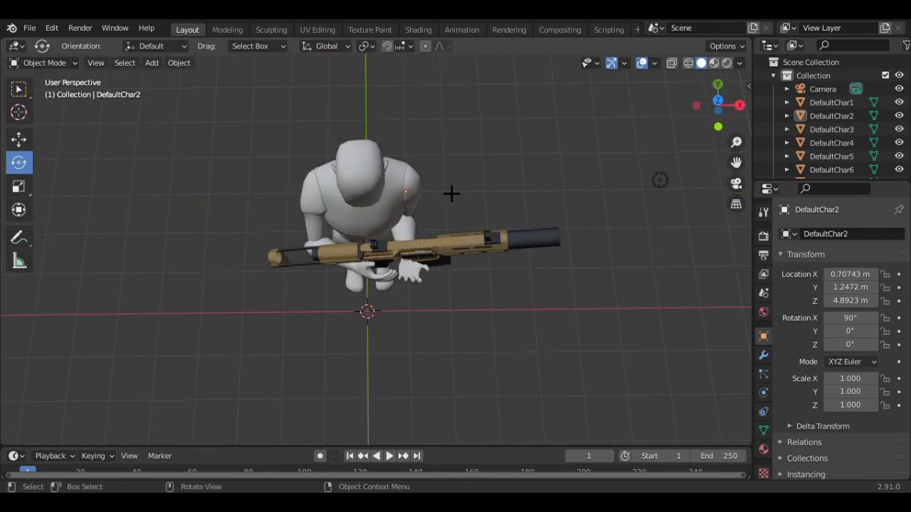
{"action": "scroll", "coordinate": [468, 200], "scroll_direction": "down", "scroll_amount": 3}
{"action": "scroll", "coordinate": [490, 248], "scroll_direction": "up", "scroll_amount": 6}
{"action": "scroll", "coordinate": [488, 249], "scroll_direction": "up", "scroll_amount": 1}
{"action": "middle_click_drag", "start_coordinate": [533, 290], "coordinate": [537, 234]}
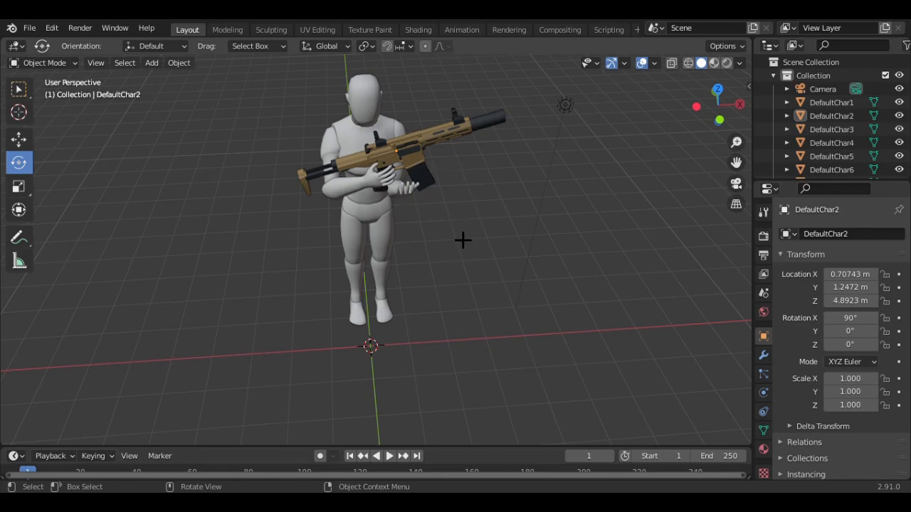
{"action": "scroll", "coordinate": [462, 241], "scroll_direction": "down", "scroll_amount": 4}
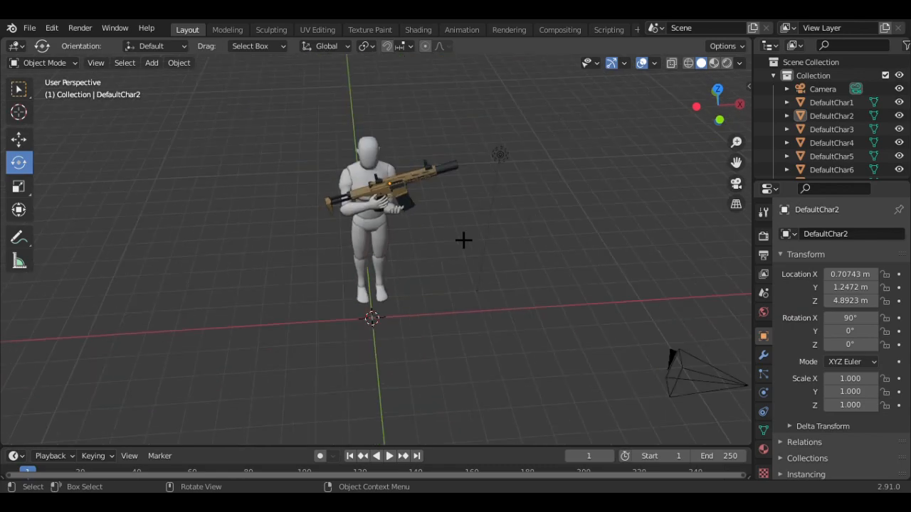
{"action": "scroll", "coordinate": [463, 240], "scroll_direction": "up", "scroll_amount": 4}
{"action": "scroll", "coordinate": [489, 261], "scroll_direction": "down", "scroll_amount": 2}
Step: Split the 3D viewport into two side-by-side views and show the enlarged camera view in one of them
{"action": "left_click_drag", "start_coordinate": [743, 44], "coordinate": [424, 51]}
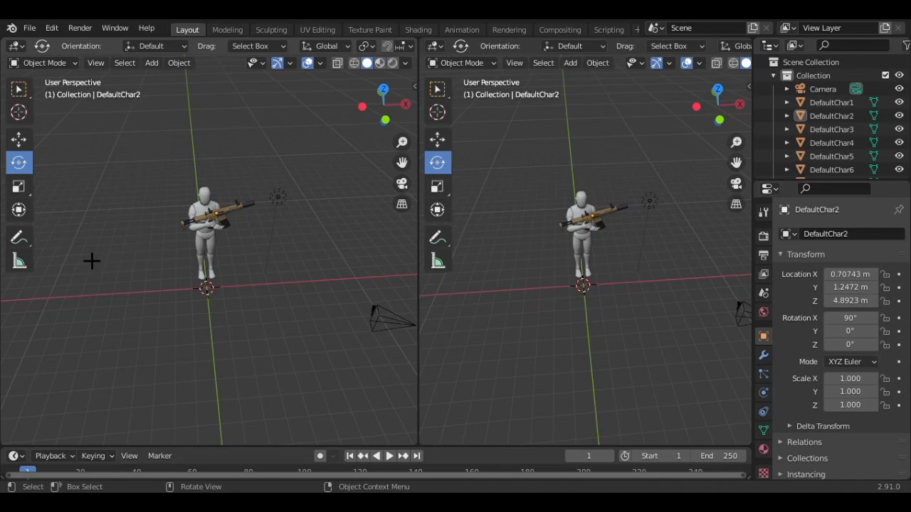
{"action": "key", "text": "KP_0"}
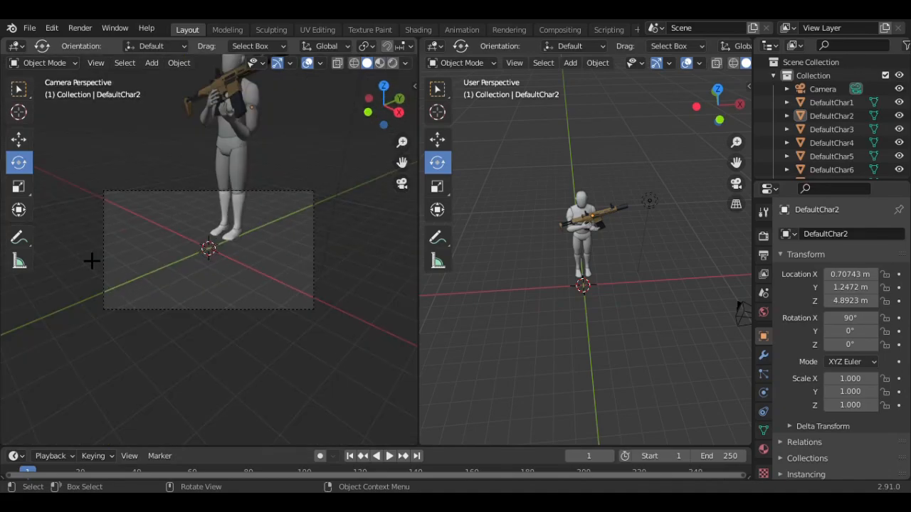
{"action": "scroll", "coordinate": [264, 247], "scroll_direction": "up", "scroll_amount": 5}
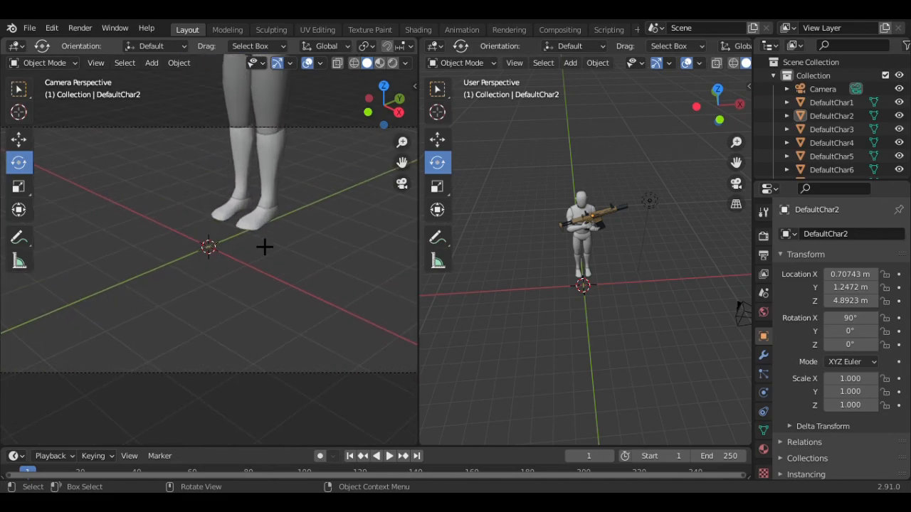
Step: Select the scene camera in the free perspective view and activate the Move tool
{"action": "middle_click_drag", "start_coordinate": [733, 313], "coordinate": [663, 296]}
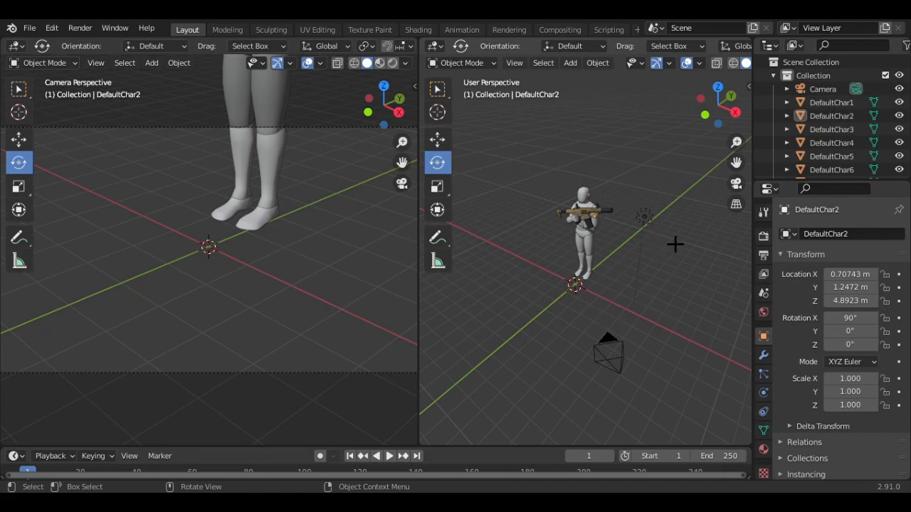
{"action": "left_click", "coordinate": [624, 371]}
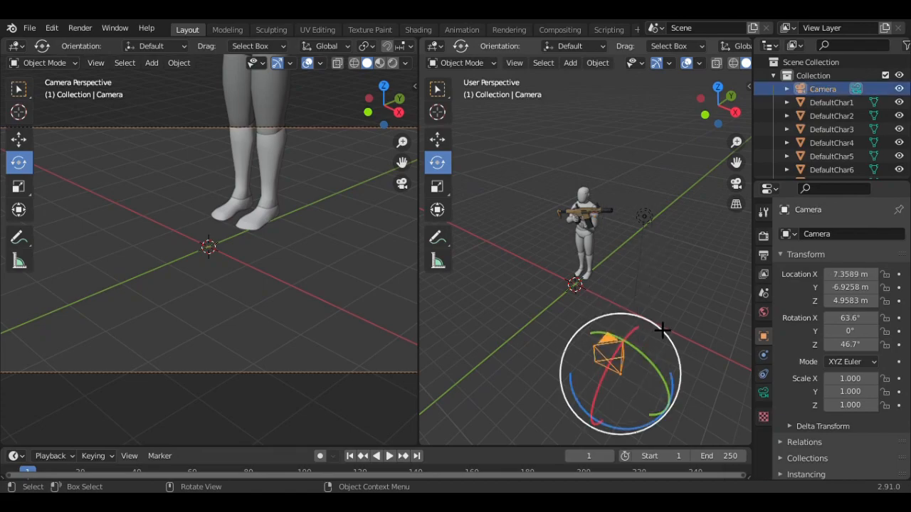
{"action": "left_click", "coordinate": [440, 142]}
{"action": "middle_click_drag", "start_coordinate": [563, 236], "coordinate": [636, 265]}
{"action": "middle_click_drag", "start_coordinate": [739, 343], "coordinate": [674, 328]}
{"action": "left_click", "coordinate": [690, 397]}
{"action": "key", "text": "ctrl+z"}
{"action": "left_click", "coordinate": [685, 396]}
{"action": "key", "text": "ctrl+z"}
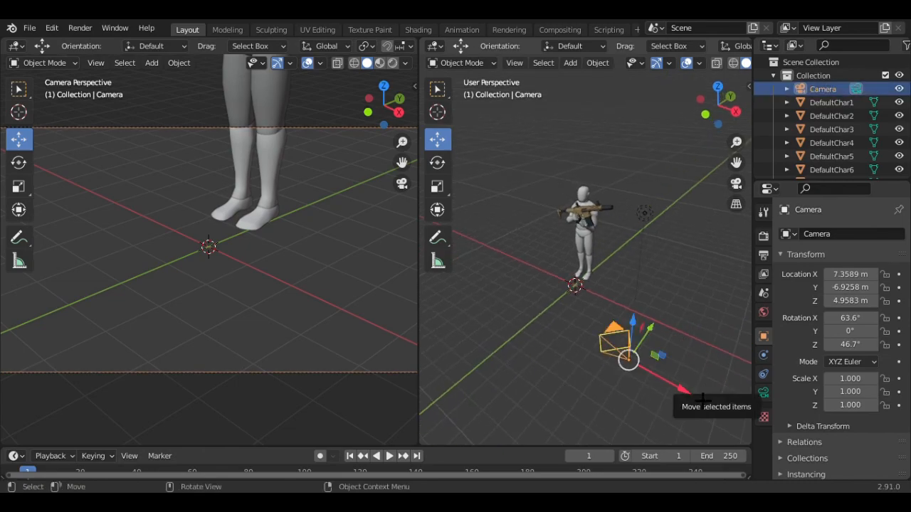
{"action": "left_click", "coordinate": [684, 393]}
{"action": "key", "text": "ctrl+z"}
{"action": "left_click", "coordinate": [663, 383]}
{"action": "key", "text": "ctrl+z"}
{"action": "left_click", "coordinate": [650, 374]}
{"action": "key", "text": "ctrl+z"}
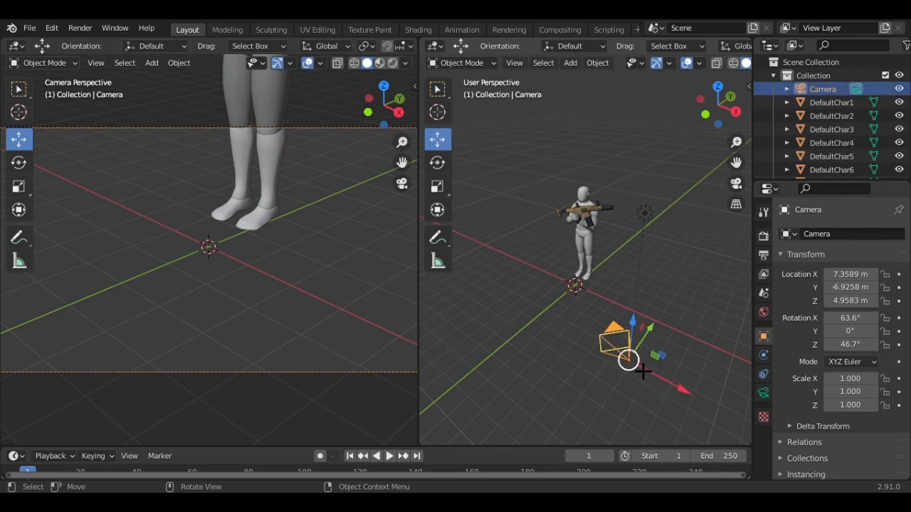
{"action": "left_click", "coordinate": [661, 376]}
Step: Move the camera to about X 3.934 m and Y -4.220 m and switch the camera view to rendered shading
{"action": "middle_click_drag", "start_coordinate": [661, 376], "coordinate": [602, 309]}
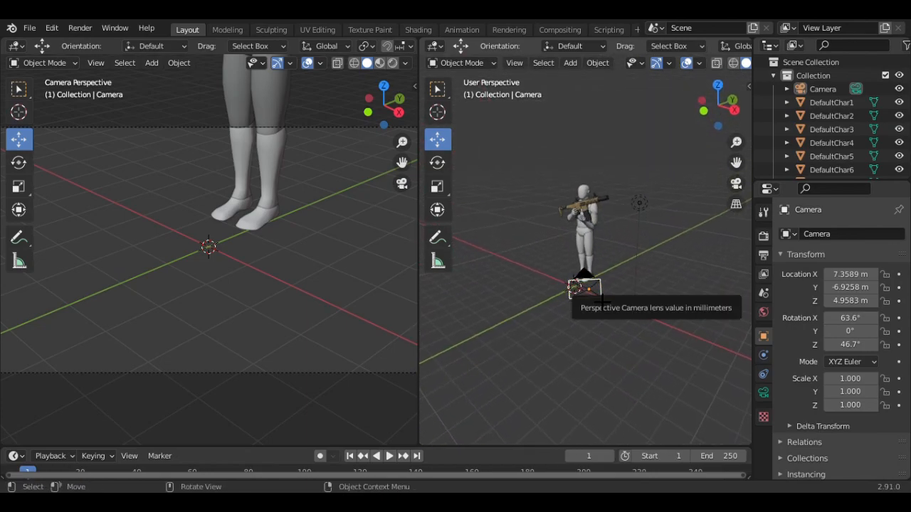
{"action": "left_click", "coordinate": [580, 290]}
{"action": "left_click_drag", "start_coordinate": [631, 311], "coordinate": [543, 289]}
{"action": "middle_click_drag", "start_coordinate": [543, 288], "coordinate": [534, 323]}
{"action": "left_click_drag", "start_coordinate": [527, 318], "coordinate": [595, 297]}
{"action": "middle_click_drag", "start_coordinate": [596, 297], "coordinate": [693, 311]}
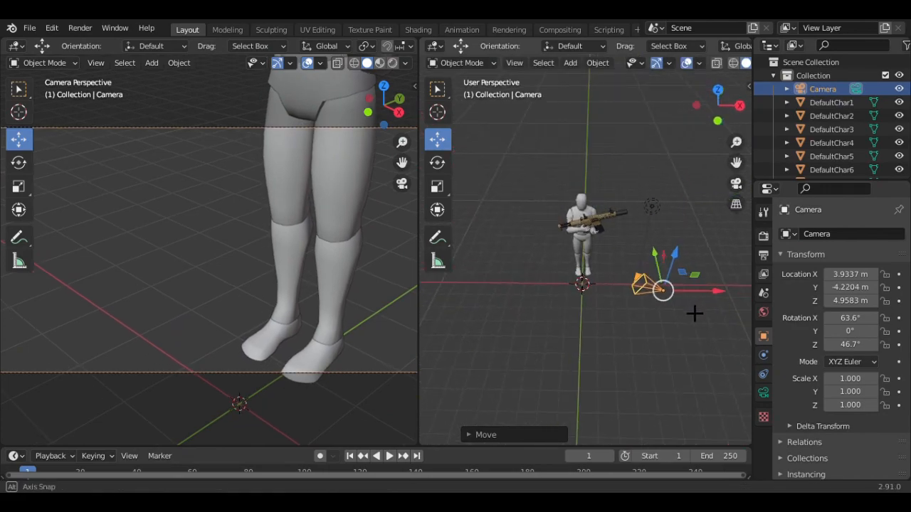
{"action": "left_click", "coordinate": [392, 63]}
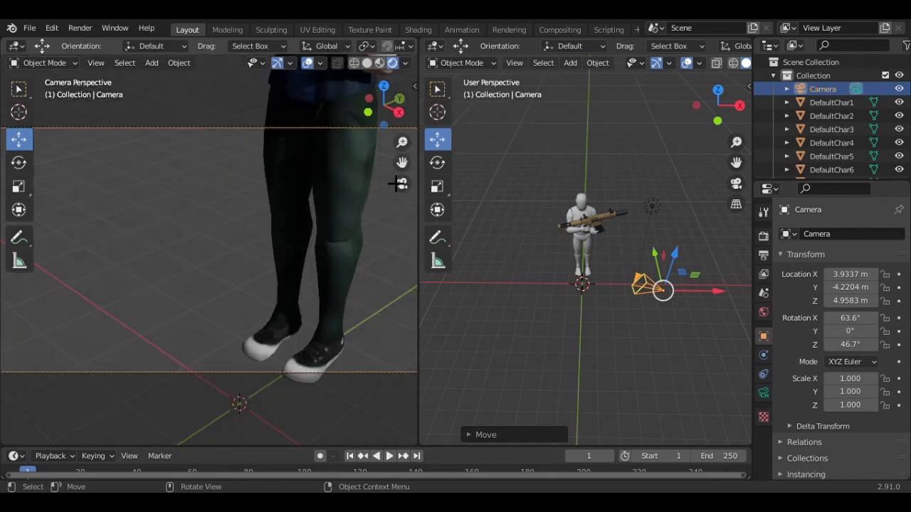
{"action": "left_click_drag", "start_coordinate": [687, 301], "coordinate": [681, 298]}
{"action": "key", "text": "ctrl+z"}
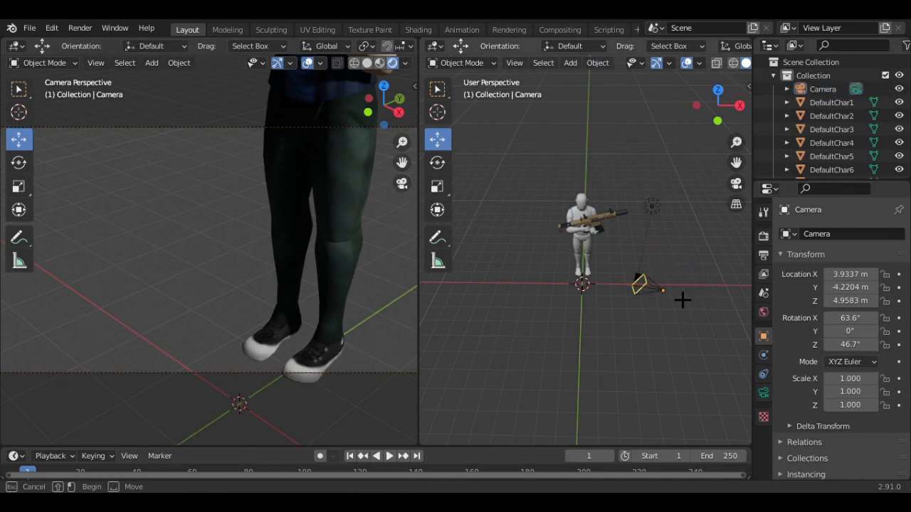
{"action": "key", "text": "ctrl+z"}
{"action": "left_click", "coordinate": [703, 301]}
{"action": "key", "text": "ctrl+z"}
{"action": "left_click", "coordinate": [676, 300]}
{"action": "key", "text": "ctrl+z"}
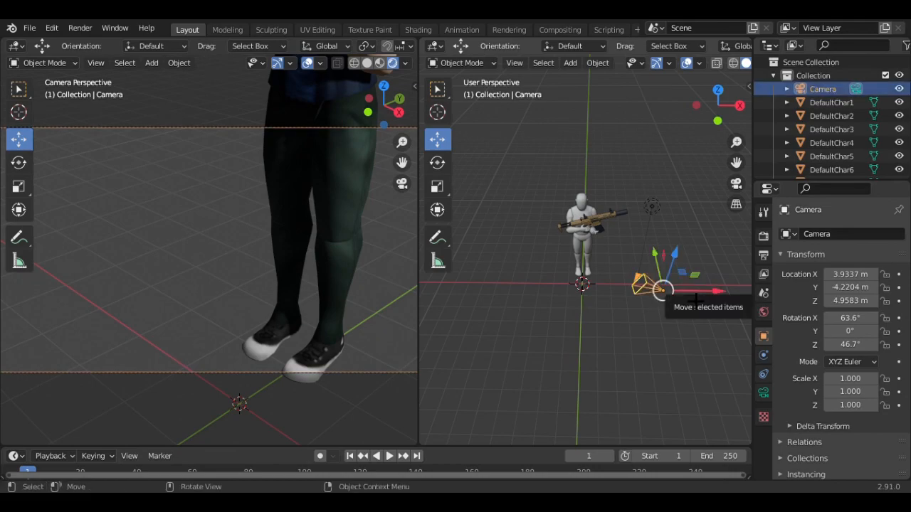
{"action": "left_click", "coordinate": [691, 301]}
{"action": "key", "text": "ctrl+z"}
{"action": "middle_click_drag", "start_coordinate": [719, 263], "coordinate": [612, 248]}
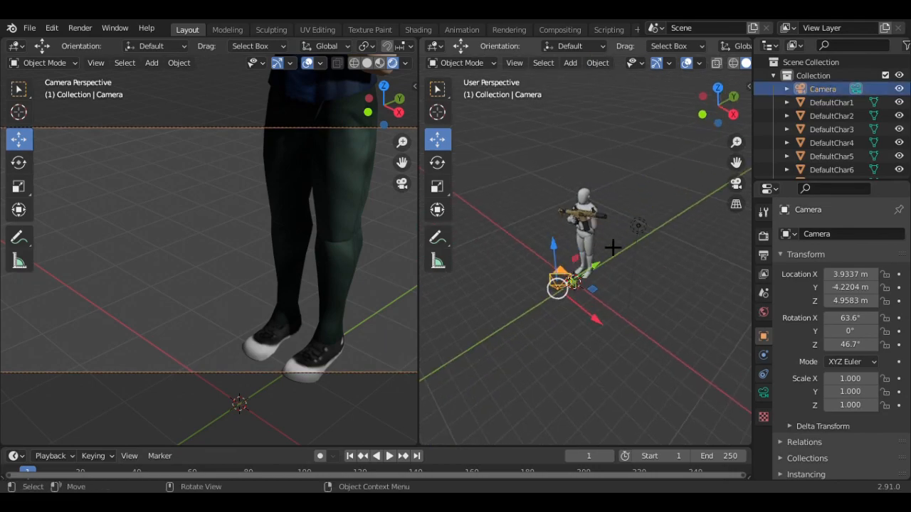
{"action": "left_click", "coordinate": [587, 314]}
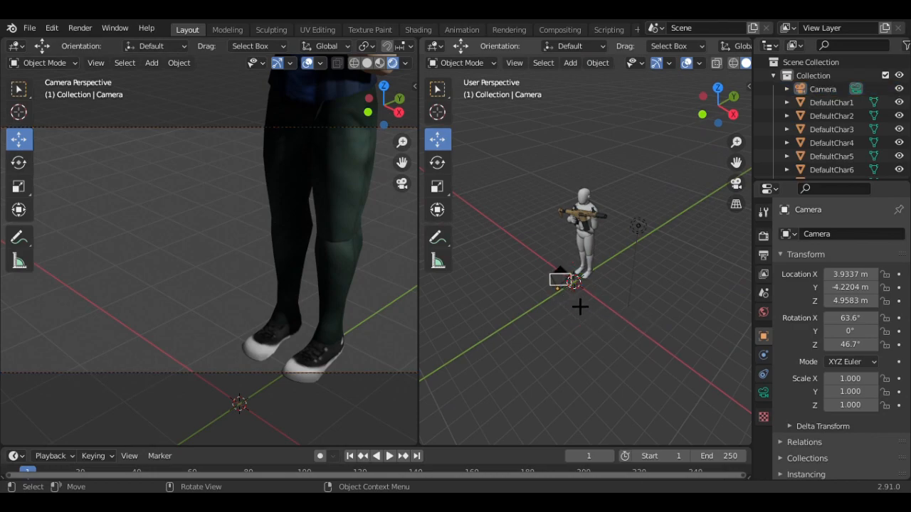
{"action": "key", "text": "ctrl+z"}
{"action": "left_click", "coordinate": [594, 318]}
{"action": "key", "text": "ctrl+z"}
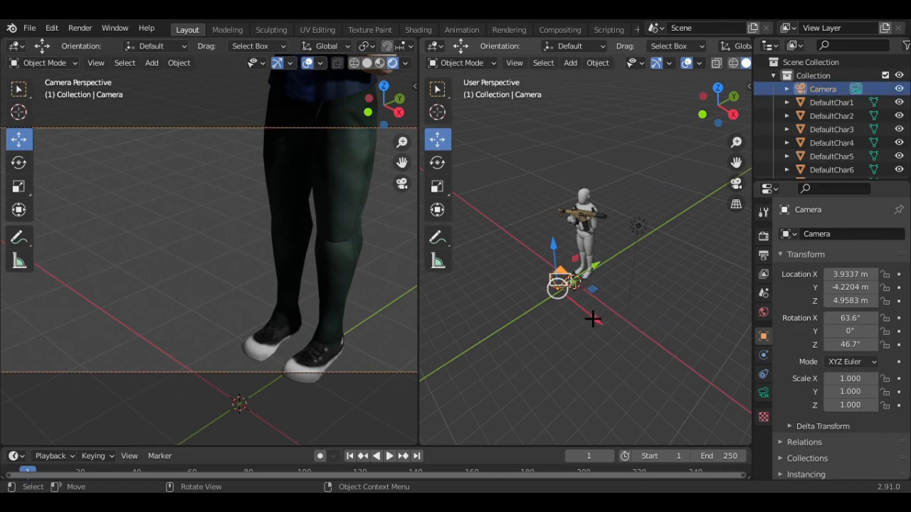
{"action": "left_click", "coordinate": [593, 316]}
{"action": "scroll", "coordinate": [591, 319], "scroll_direction": "up", "scroll_amount": 2}
{"action": "left_click", "coordinate": [545, 332]}
{"action": "left_click", "coordinate": [566, 365]}
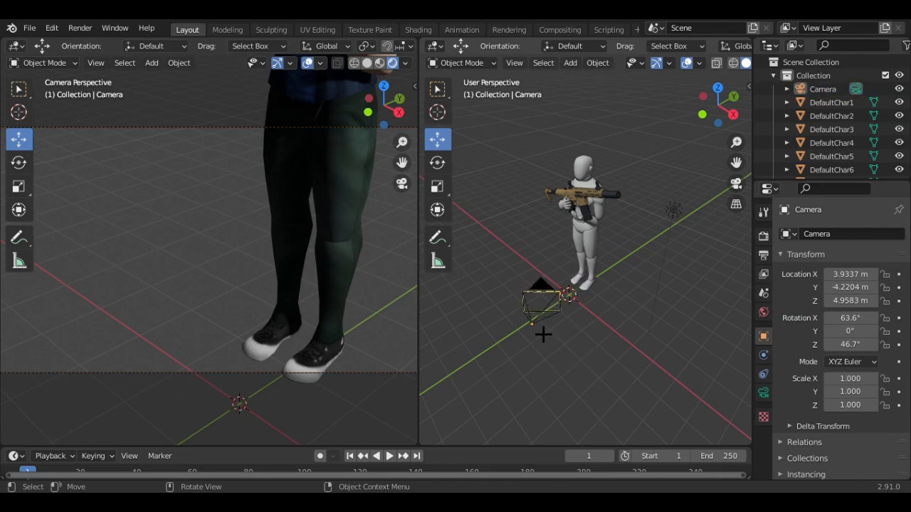
{"action": "key", "text": "ctrl+z"}
Step: Move the camera to about X 2.719 m, Y -3.985 m and rotate it to about X 97.9°, Y -17.6°, Z 23.9° to frame the upper body
{"action": "left_click_drag", "start_coordinate": [567, 358], "coordinate": [537, 324]}
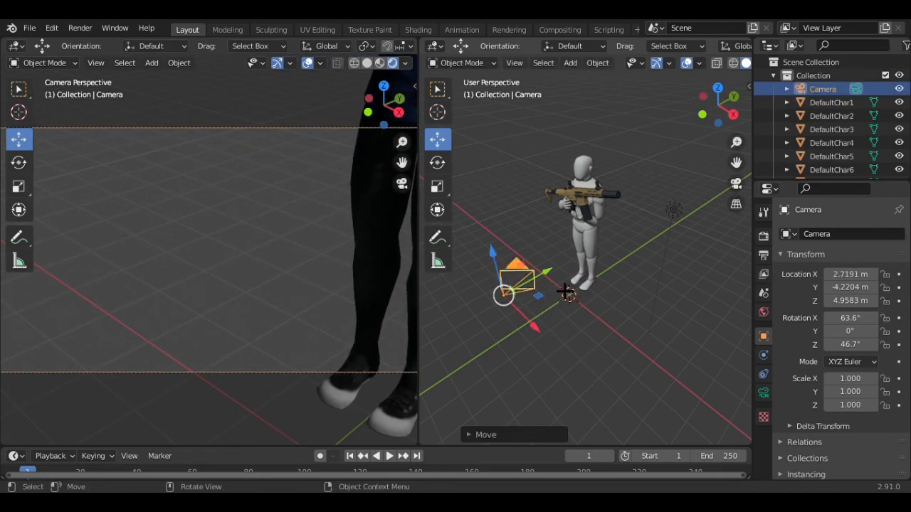
{"action": "left_click_drag", "start_coordinate": [547, 272], "coordinate": [556, 267]}
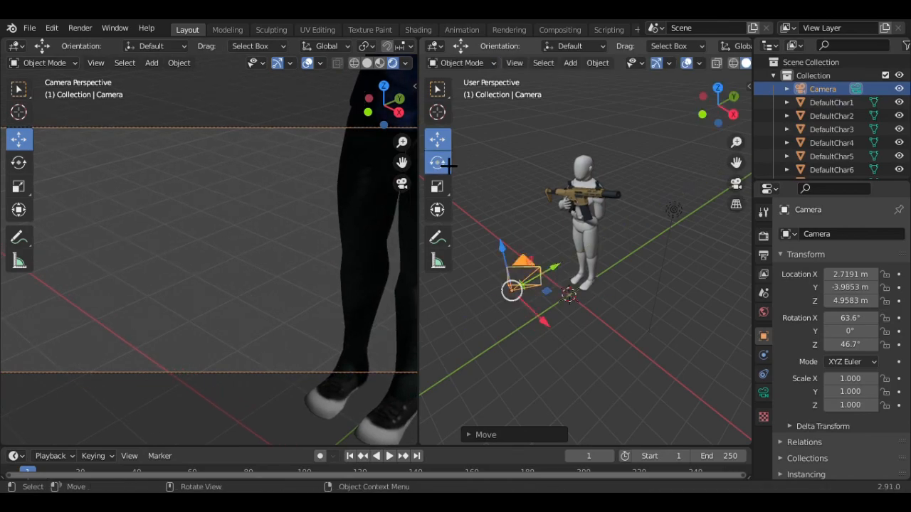
{"action": "left_click", "coordinate": [438, 163]}
{"action": "left_click_drag", "start_coordinate": [522, 338], "coordinate": [474, 285]}
{"action": "left_click_drag", "start_coordinate": [473, 285], "coordinate": [485, 299]}
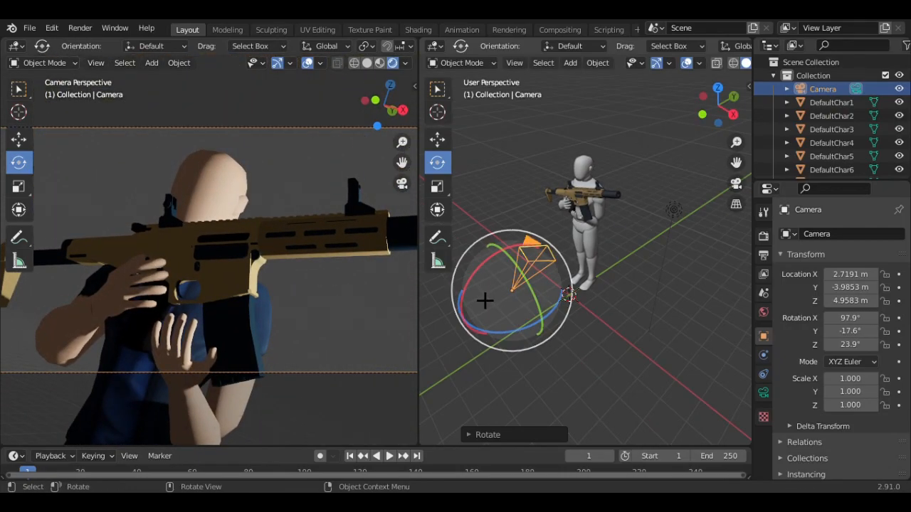
Step: Pull the camera back to about Y -4.714 m and rotate it to about Z 20.5° to fit the weapon in frame
{"action": "left_click", "coordinate": [498, 330]}
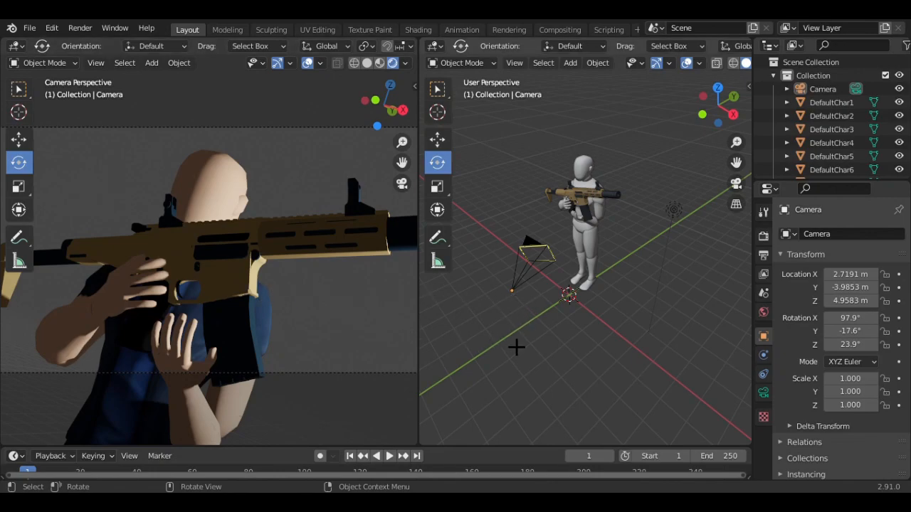
{"action": "left_click", "coordinate": [523, 291]}
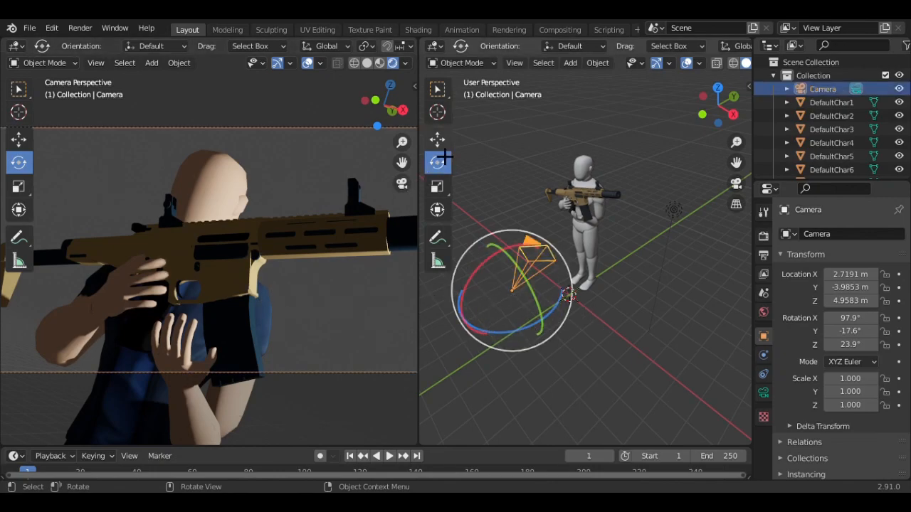
{"action": "left_click", "coordinate": [437, 139]}
{"action": "left_click_drag", "start_coordinate": [552, 269], "coordinate": [519, 307]}
{"action": "left_click", "coordinate": [437, 162]}
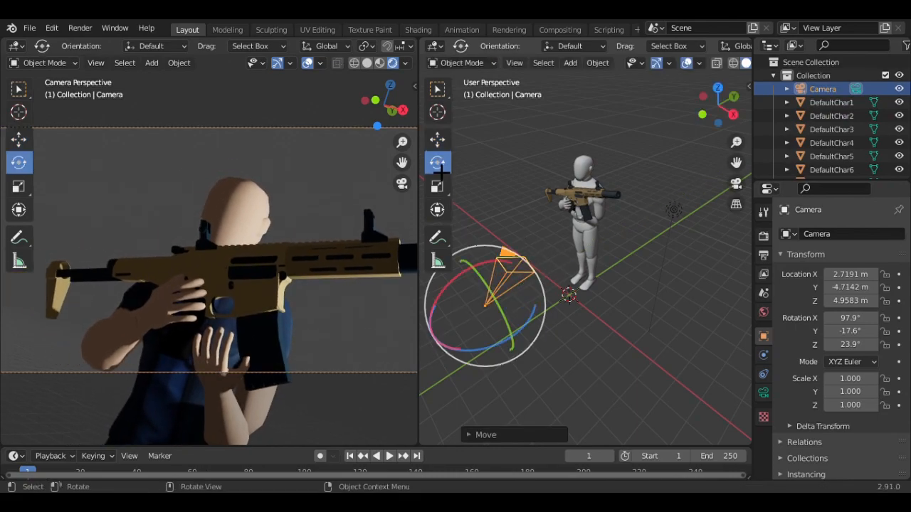
{"action": "left_click", "coordinate": [501, 358]}
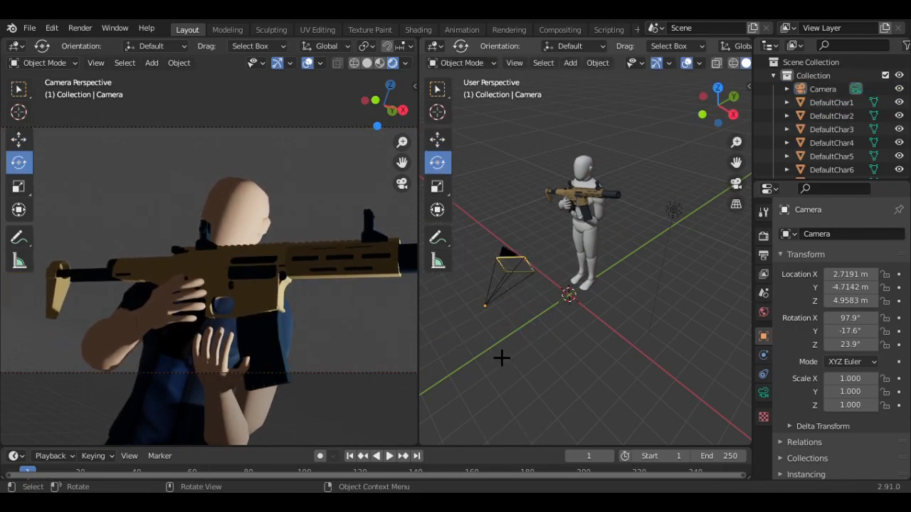
{"action": "left_click", "coordinate": [506, 306]}
{"action": "left_click_drag", "start_coordinate": [521, 330], "coordinate": [522, 337]}
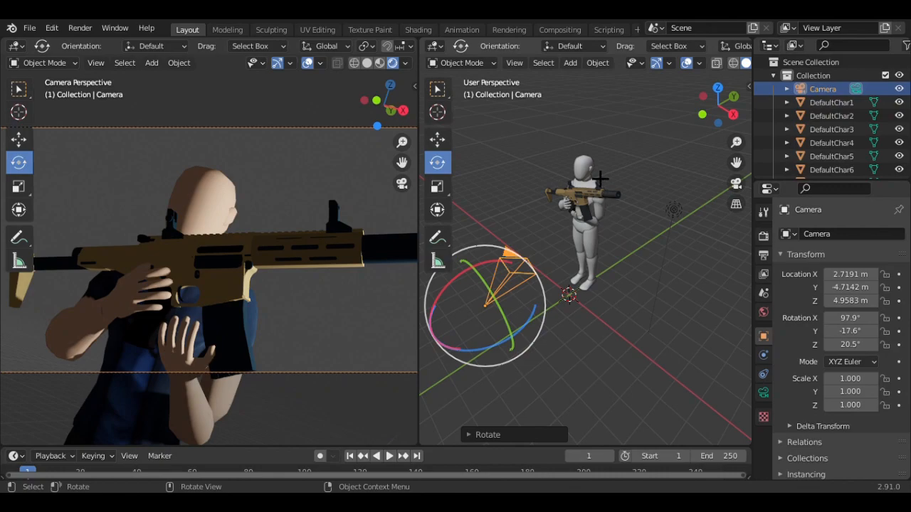
Step: Rotate the character's head to about Z 14.1°
{"action": "left_click", "coordinate": [600, 178]}
{"action": "mouse_move", "coordinate": [596, 199]}
{"action": "left_mouse_down"}
{"action": "mouse_move", "coordinate": [603, 202]}
{"action": "mouse_move", "coordinate": [594, 186]}
{"action": "left_mouse_up"}
{"action": "left_click", "coordinate": [493, 243]}
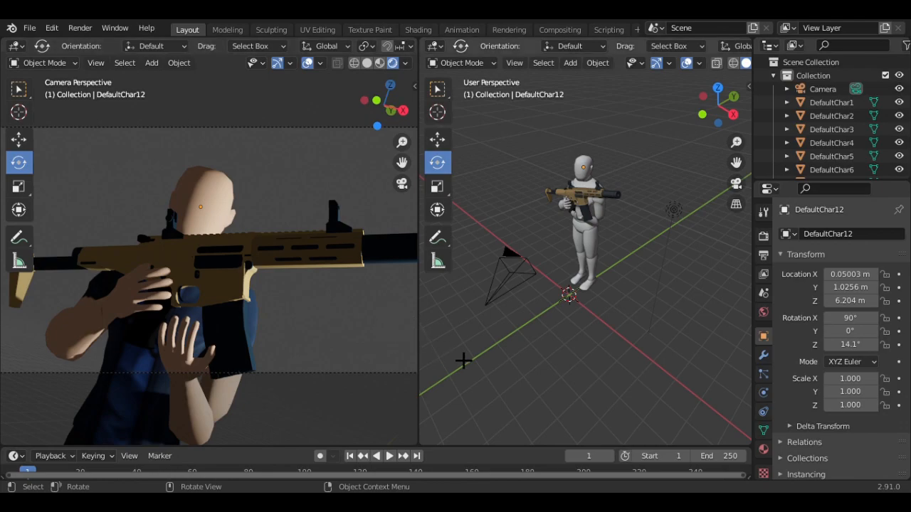
Step: Rotate the left forearm to about X -77.1°, Y 71°, Z -76.3° so the hand tilts beneath the weapon
{"action": "middle_click_drag", "start_coordinate": [536, 408], "coordinate": [634, 294]}
{"action": "left_click", "coordinate": [584, 217]}
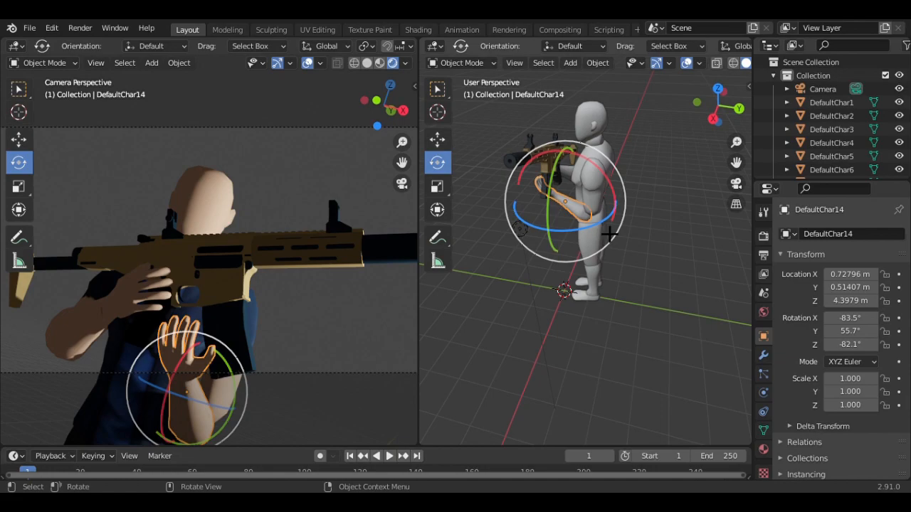
{"action": "left_click_drag", "start_coordinate": [621, 200], "coordinate": [642, 330]}
{"action": "middle_click_drag", "start_coordinate": [643, 329], "coordinate": [719, 317]}
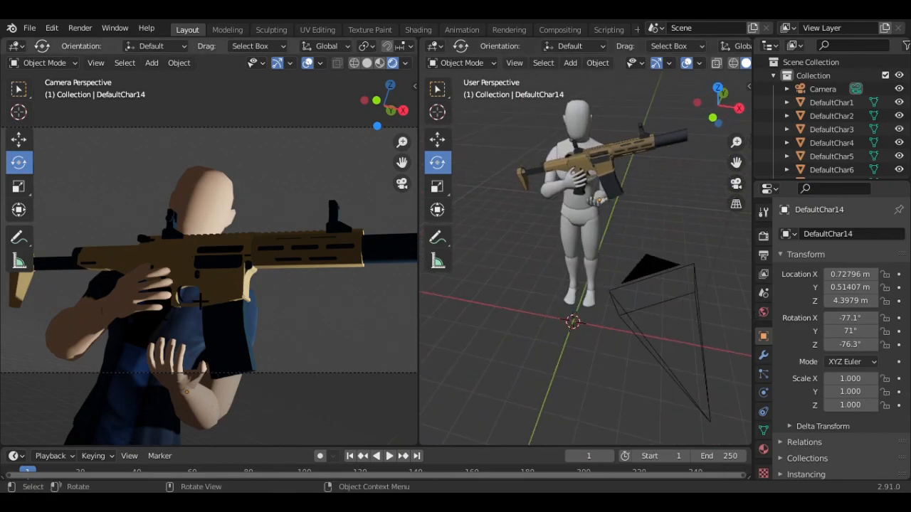
Step: Enable a transparent film background in the scene's render settings
{"action": "scroll", "coordinate": [641, 366], "scroll_direction": "down", "scroll_amount": 1}
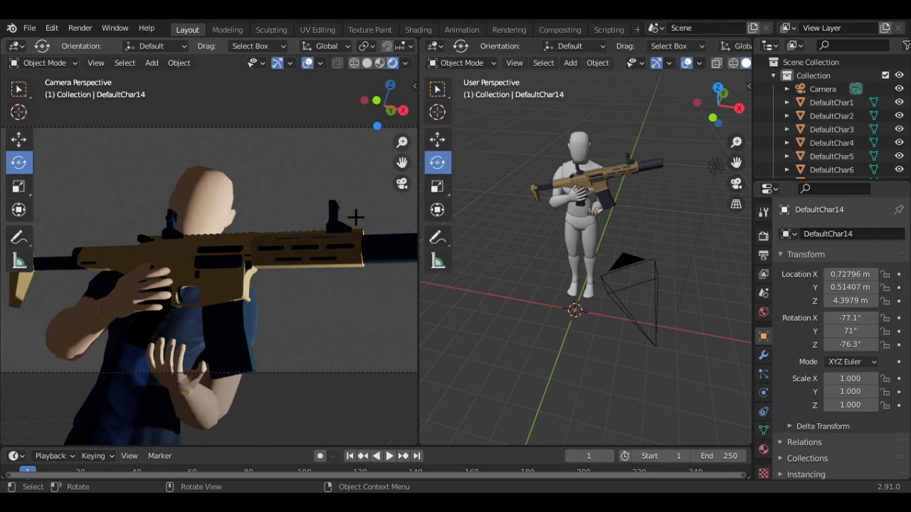
{"action": "scroll", "coordinate": [451, 307], "scroll_direction": "down", "scroll_amount": 1}
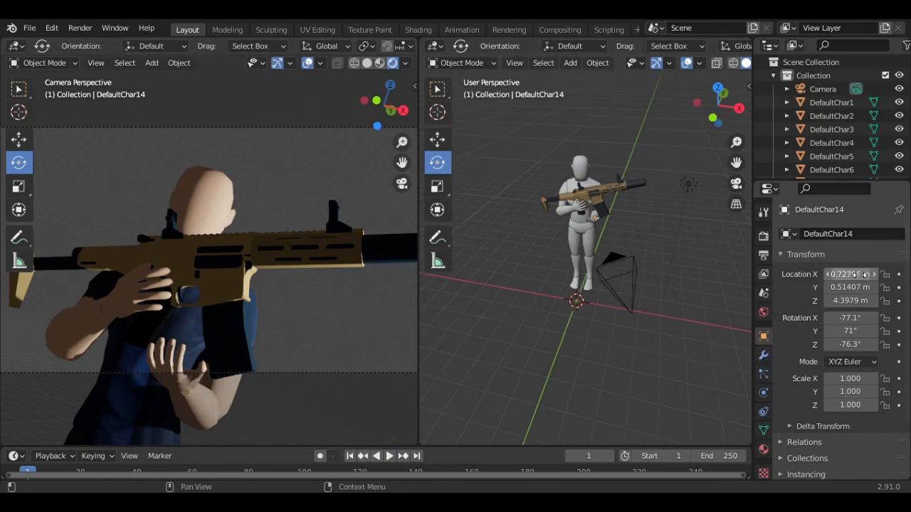
{"action": "left_click", "coordinate": [764, 236]}
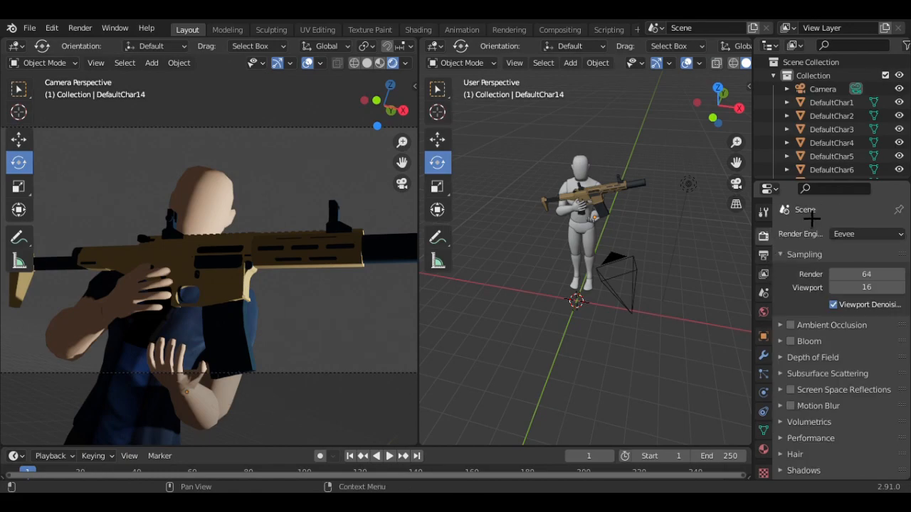
{"action": "scroll", "coordinate": [843, 284], "scroll_direction": "down", "scroll_amount": 4}
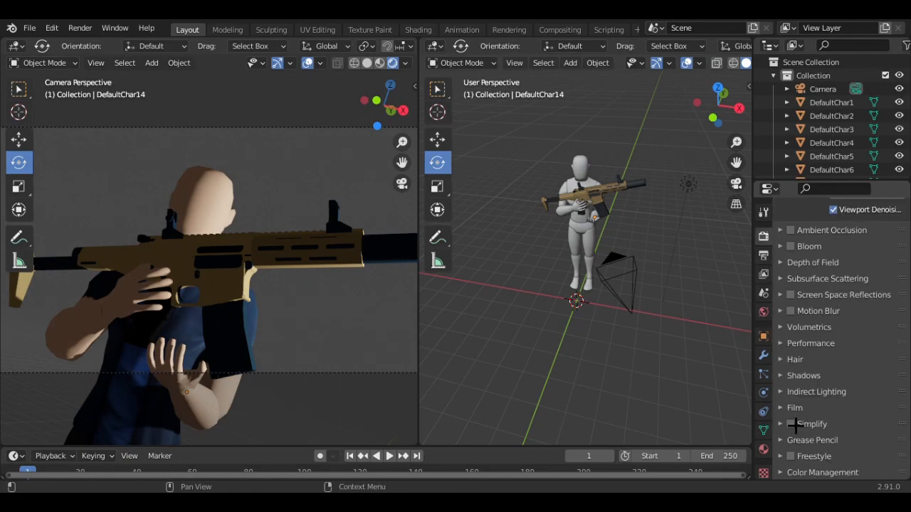
{"action": "left_click", "coordinate": [790, 408]}
{"action": "scroll", "coordinate": [790, 413], "scroll_direction": "down", "scroll_amount": 2}
{"action": "left_click", "coordinate": [829, 388]}
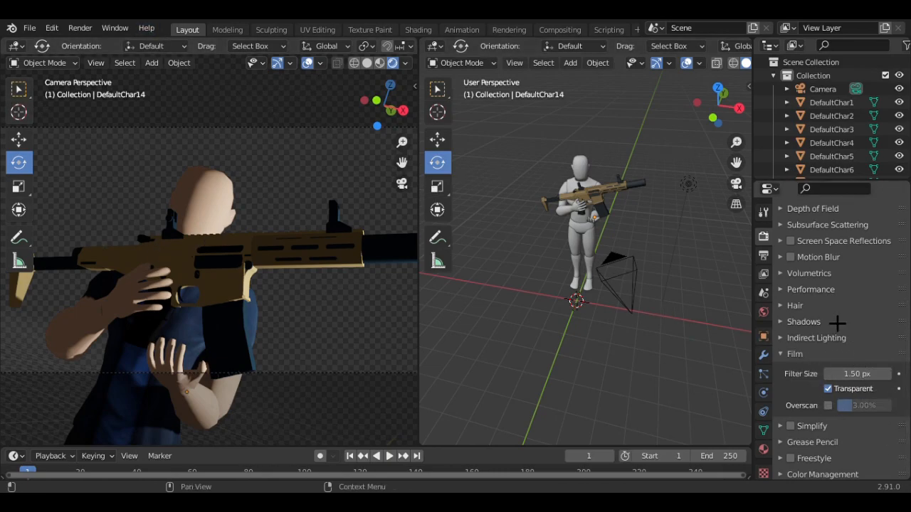
Step: Set the output resolution to 1280 px wide by 720 px high
{"action": "left_click", "coordinate": [763, 255]}
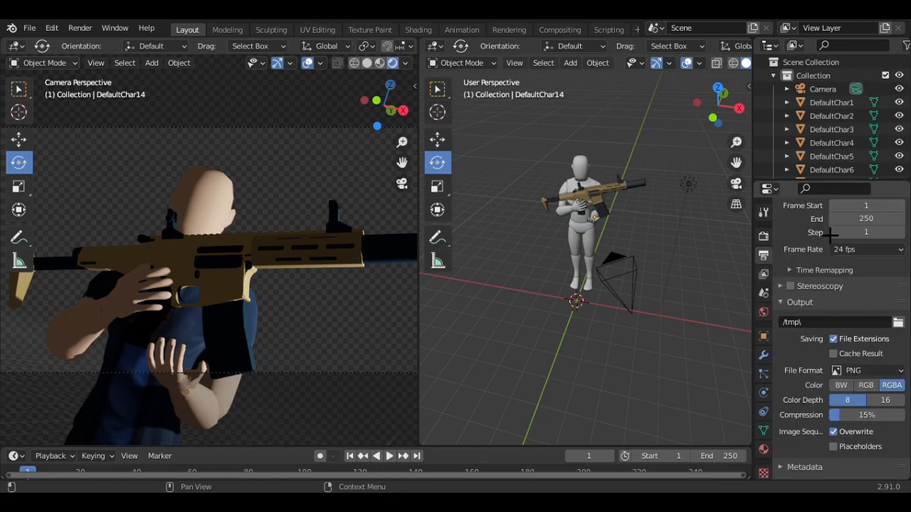
{"action": "left_click", "coordinate": [764, 274]}
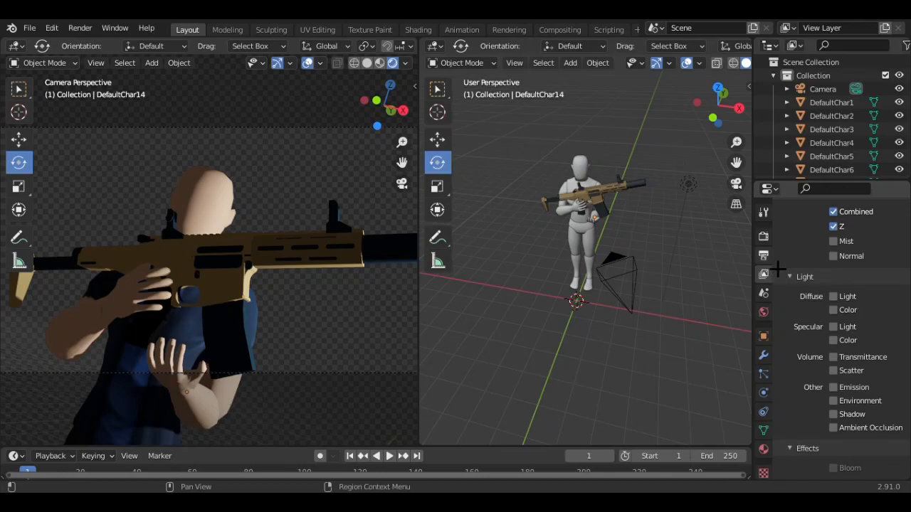
{"action": "left_click", "coordinate": [763, 292]}
{"action": "left_click", "coordinate": [764, 255]}
{"action": "left_click", "coordinate": [764, 236]}
{"action": "left_click", "coordinate": [763, 255]}
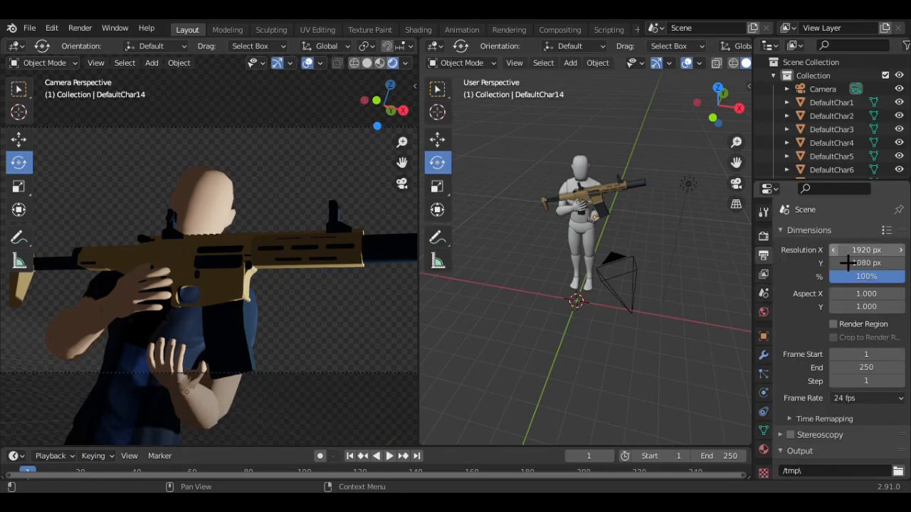
{"action": "left_click", "coordinate": [878, 250]}
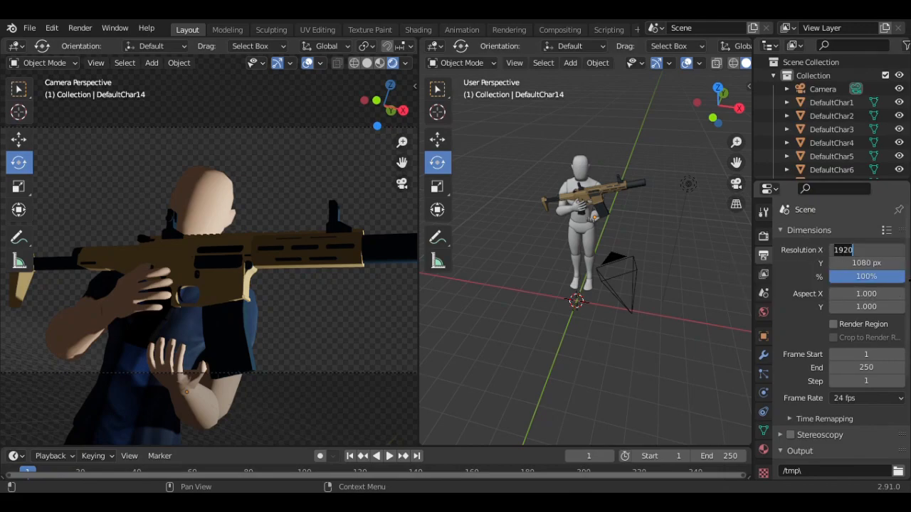
{"action": "type", "text": "1280"}
{"action": "key", "text": "Return"}
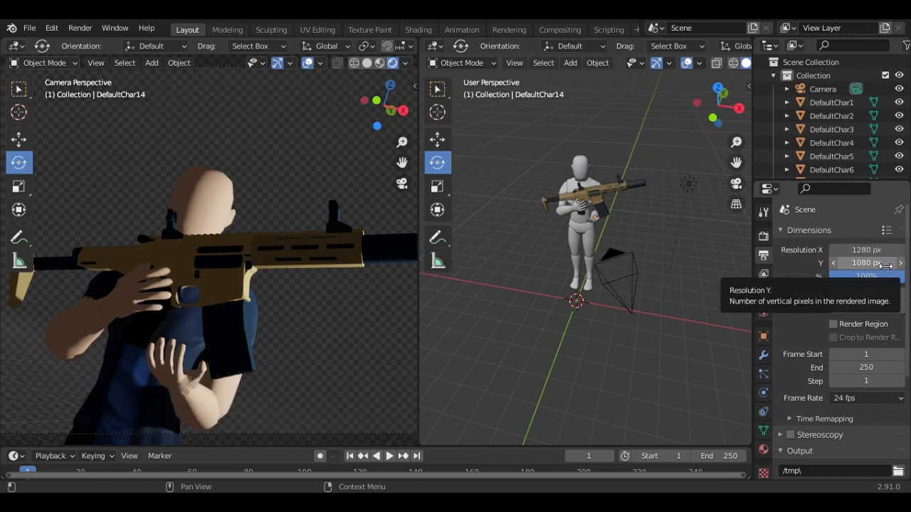
{"action": "double_click", "coordinate": [886, 263]}
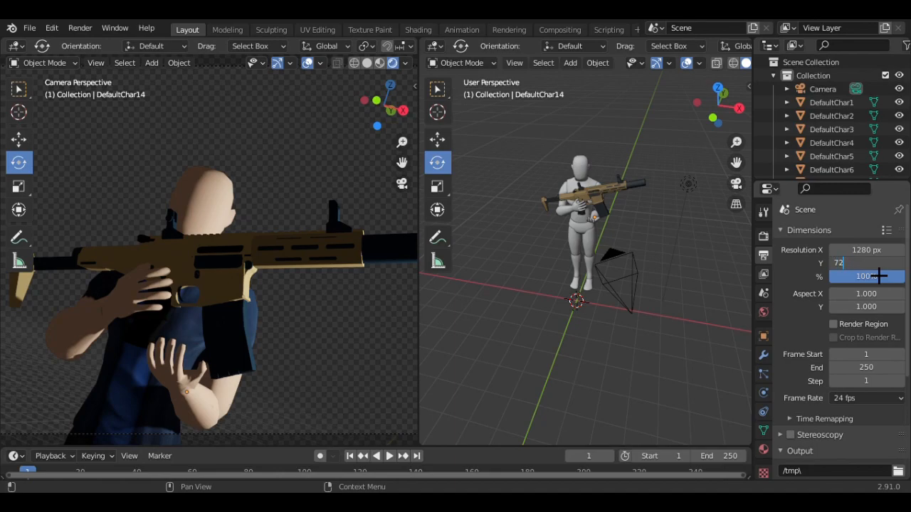
{"action": "type", "text": "720"}
{"action": "key", "text": "Return"}
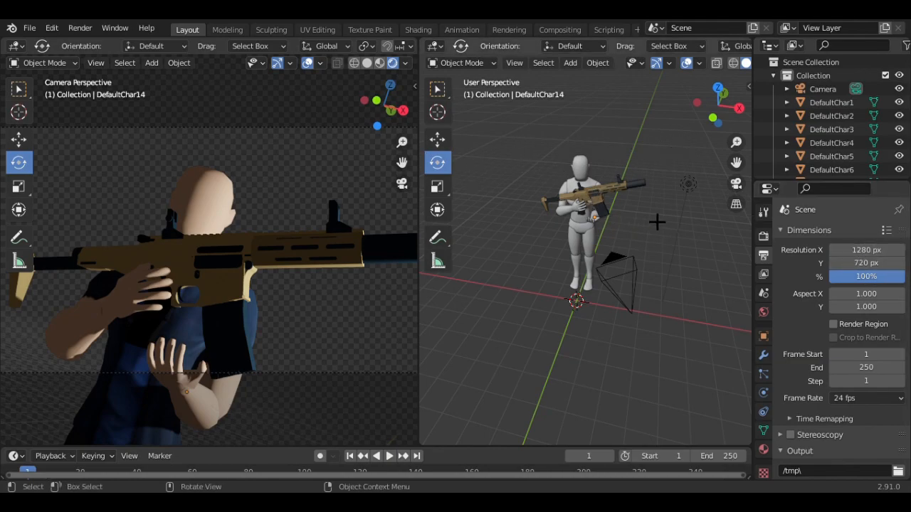
Step: Reposition the scene light, raising it beside and above the character
{"action": "left_click", "coordinate": [687, 185]}
{"action": "left_click_drag", "start_coordinate": [671, 206], "coordinate": [640, 171]}
{"action": "left_click", "coordinate": [437, 139]}
{"action": "left_click_drag", "start_coordinate": [723, 196], "coordinate": [705, 183]}
{"action": "left_click_drag", "start_coordinate": [687, 126], "coordinate": [693, 97]}
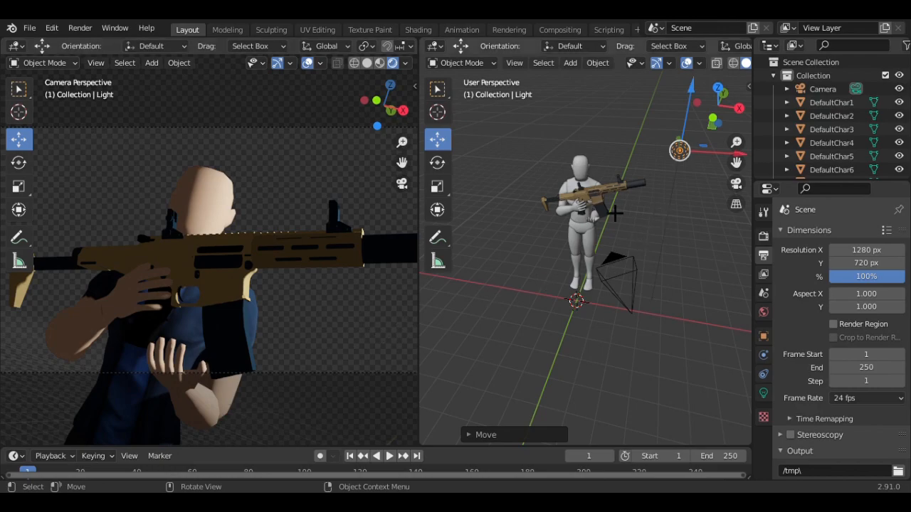
{"action": "left_click", "coordinate": [581, 161]}
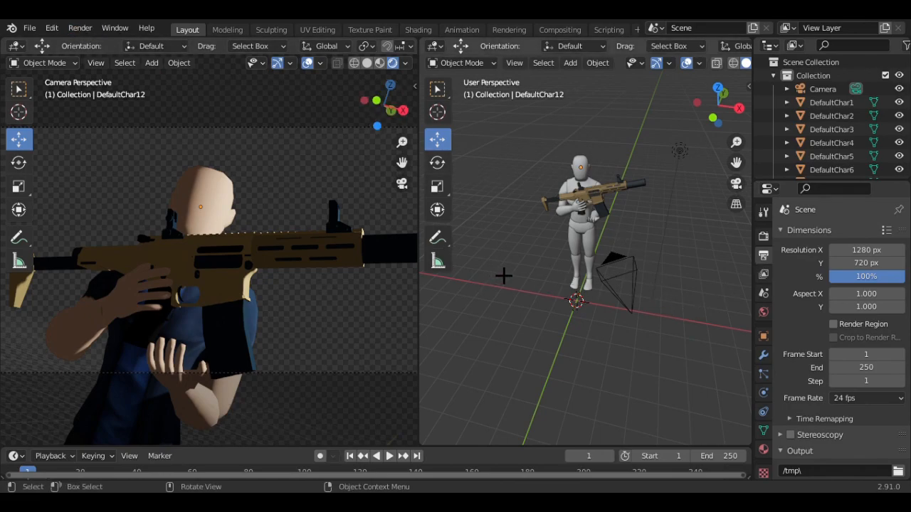
{"action": "left_click", "coordinate": [80, 28]}
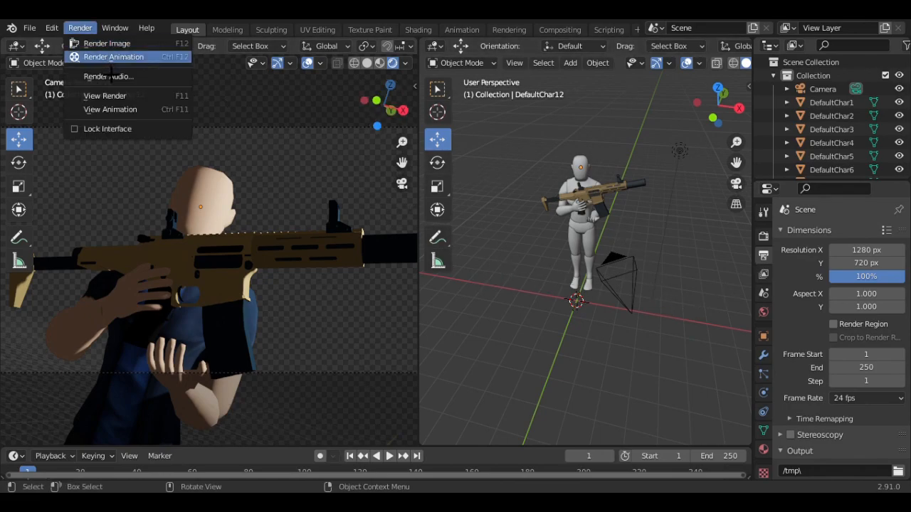
{"action": "left_click", "coordinate": [118, 57]}
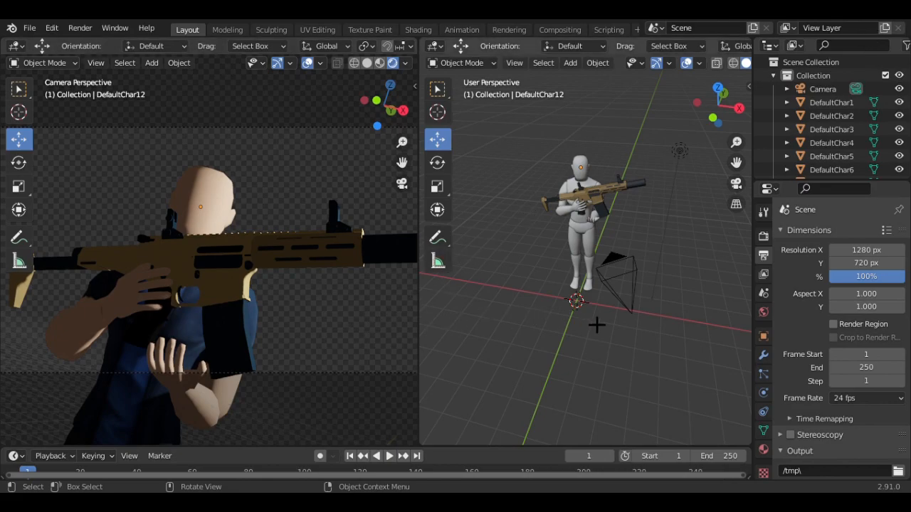
{"action": "left_click", "coordinate": [636, 319]}
{"action": "middle_click_drag", "start_coordinate": [633, 315], "coordinate": [601, 281]}
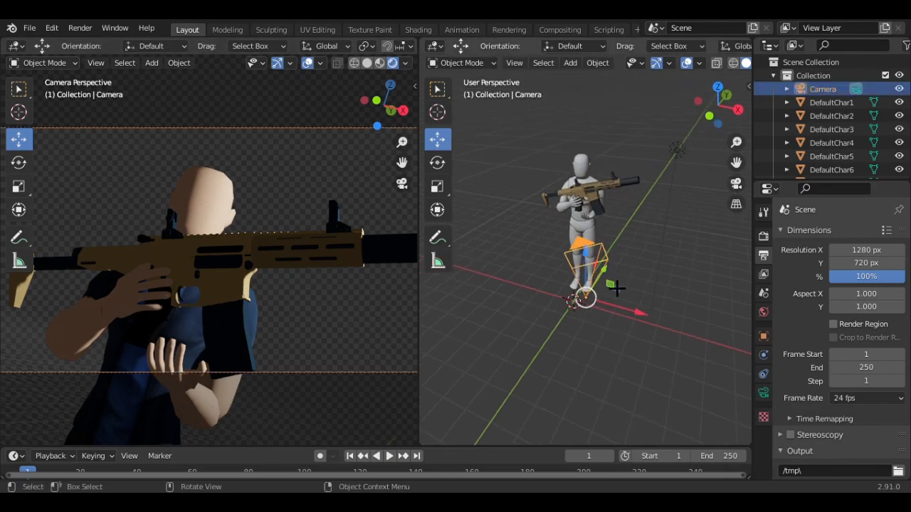
{"action": "key", "text": "ctrl+z"}
{"action": "key", "text": "ctrl+z"}
{"action": "key", "text": "ctrl+z"}
{"action": "key", "text": "ctrl+z"}
{"action": "key", "text": "ctrl+z"}
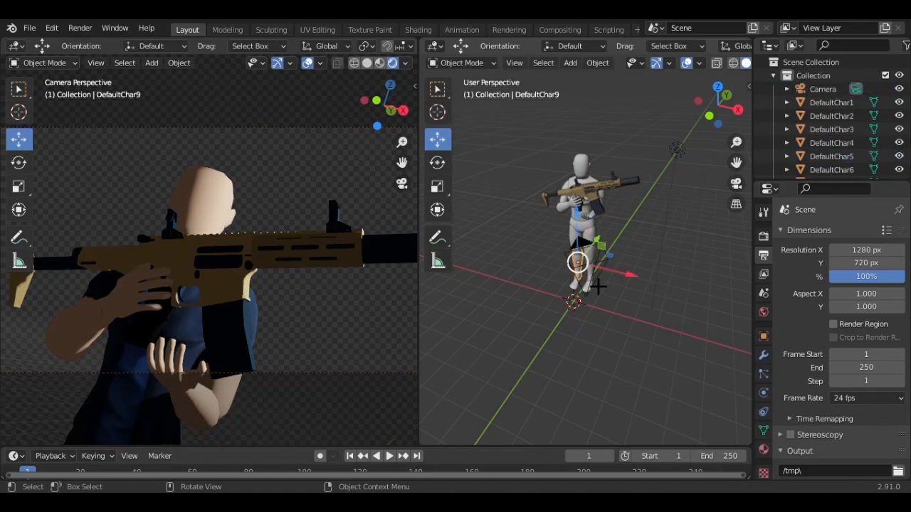
{"action": "key", "text": "g"}
{"action": "key", "text": "z"}
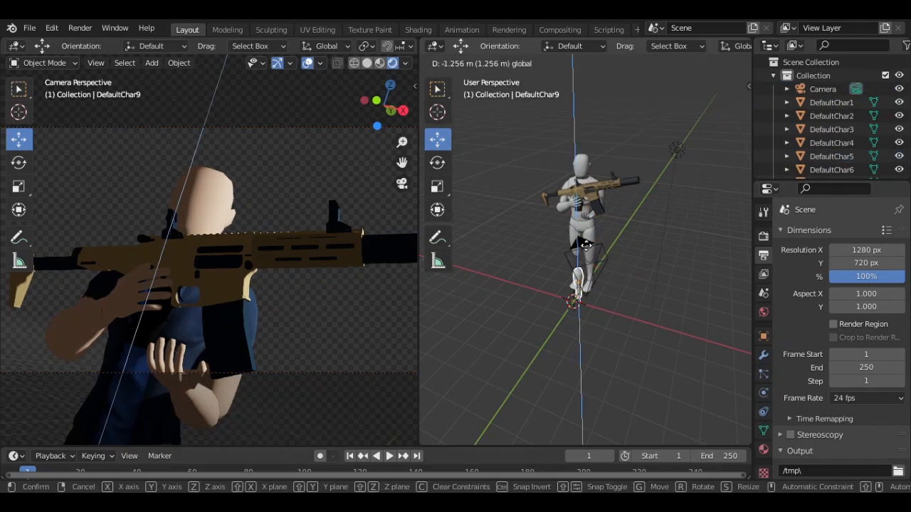
{"action": "left_click", "coordinate": [593, 252]}
{"action": "scroll", "coordinate": [653, 258], "scroll_direction": "up", "scroll_amount": 2}
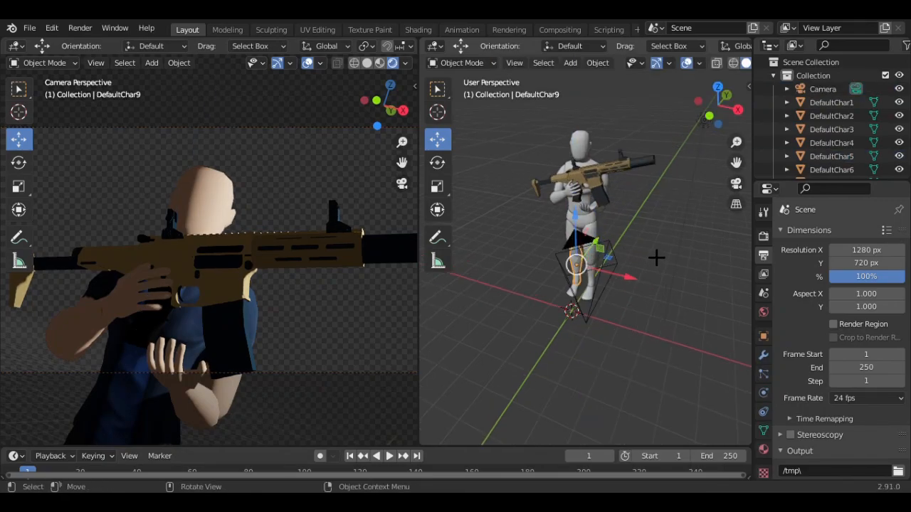
Step: Lower the camera along the Z axis and tilt it to reframe the character's upper body and weapon
{"action": "left_click", "coordinate": [598, 284]}
{"action": "middle_click_drag", "start_coordinate": [624, 279], "coordinate": [716, 274]}
{"action": "key", "text": "g"}
{"action": "key", "text": "z"}
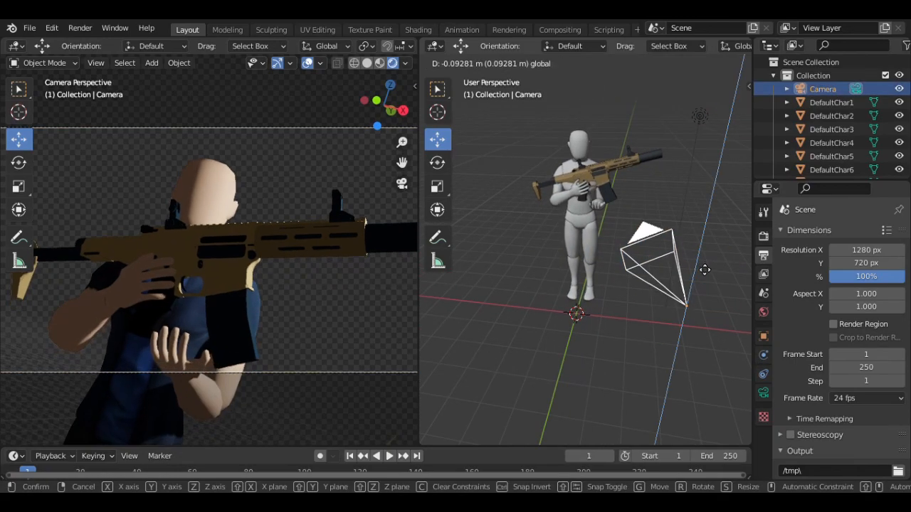
{"action": "left_click", "coordinate": [705, 296]}
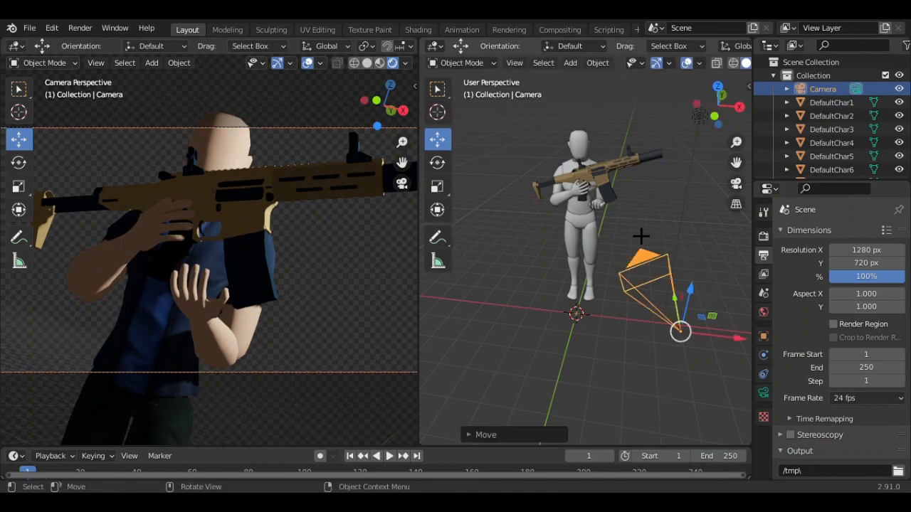
{"action": "left_click", "coordinate": [437, 162]}
{"action": "mouse_move", "coordinate": [696, 307]}
{"action": "left_mouse_down"}
{"action": "mouse_move", "coordinate": [694, 279]}
{"action": "mouse_move", "coordinate": [693, 292]}
{"action": "left_mouse_up"}
{"action": "left_click", "coordinate": [627, 280]}
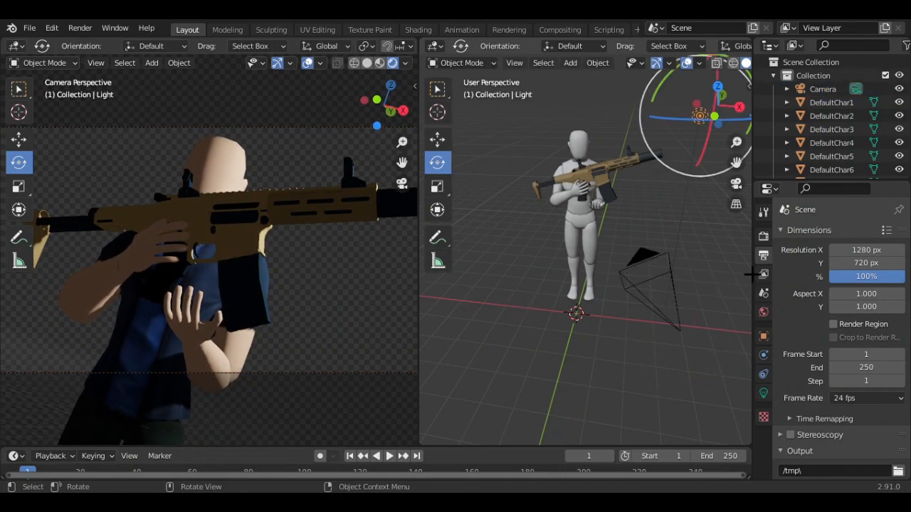
Step: Render the camera view as a still image
{"action": "left_click", "coordinate": [643, 368]}
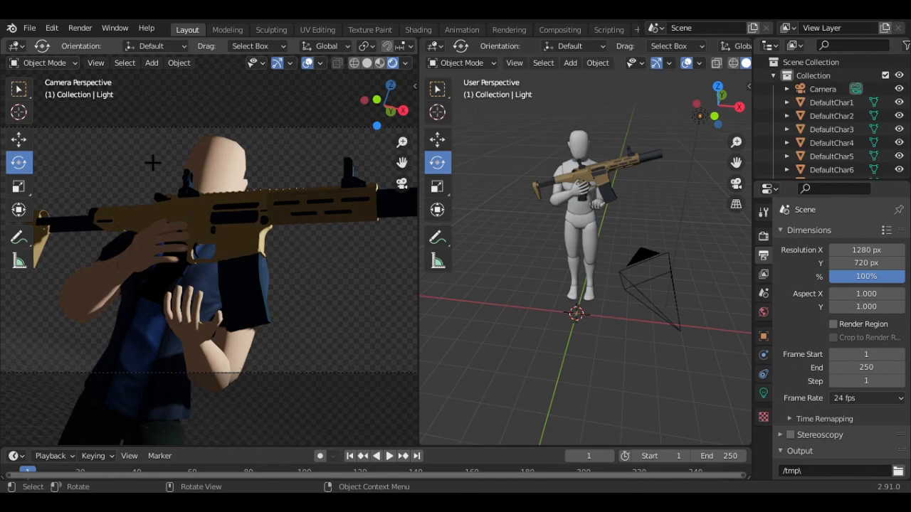
{"action": "left_click", "coordinate": [80, 28]}
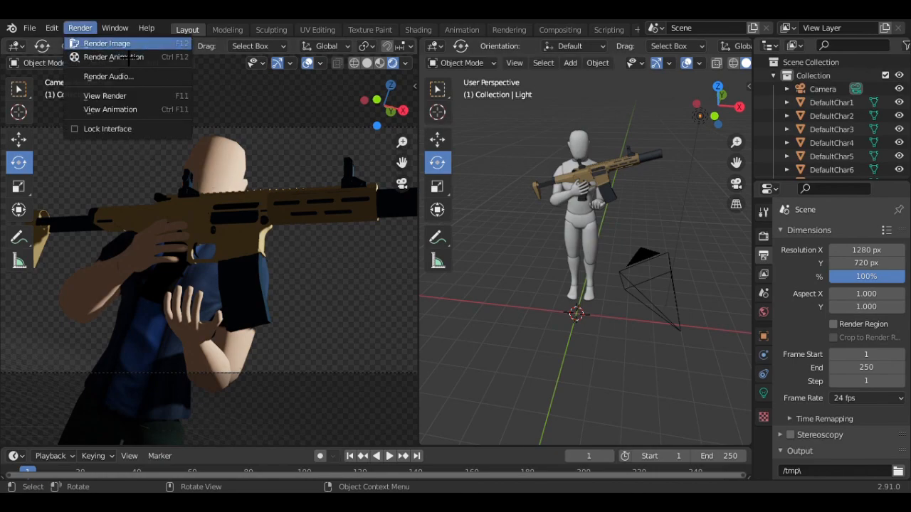
{"action": "left_click", "coordinate": [177, 47]}
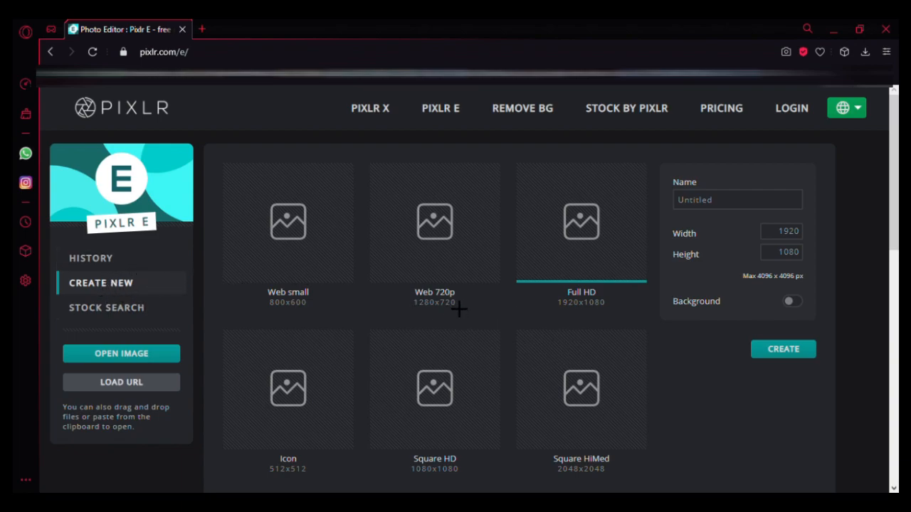
Step: Create a new canvas in Pixlr E from the Web 720p preset, 1280 x 720 pixels
{"action": "left_click", "coordinate": [472, 267]}
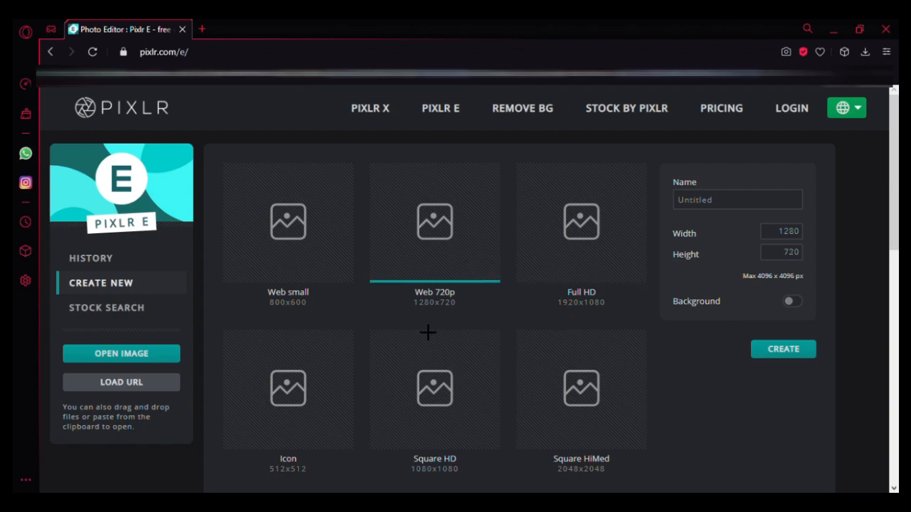
{"action": "left_click", "coordinate": [809, 352]}
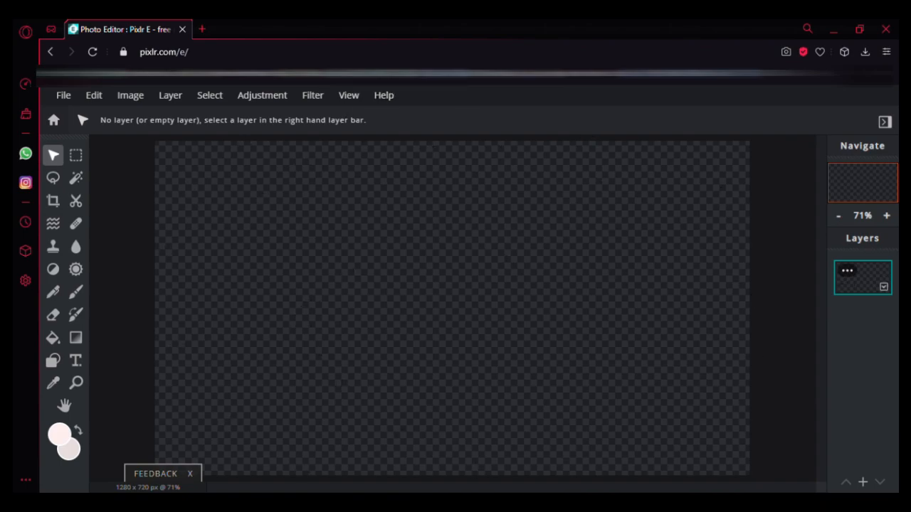
Step: Search Google for "strucid background" in a new browser tab and show the image results
{"action": "left_click", "coordinate": [208, 33]}
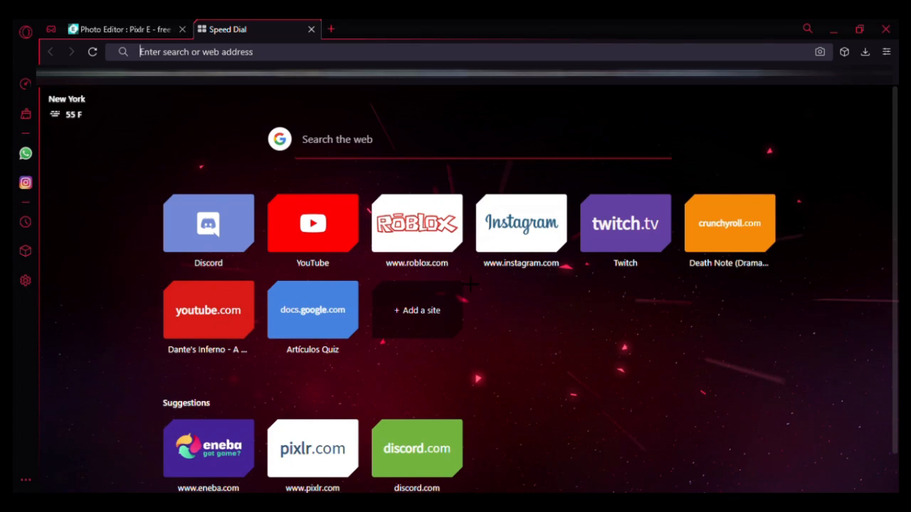
{"action": "type", "text": "Stru"}
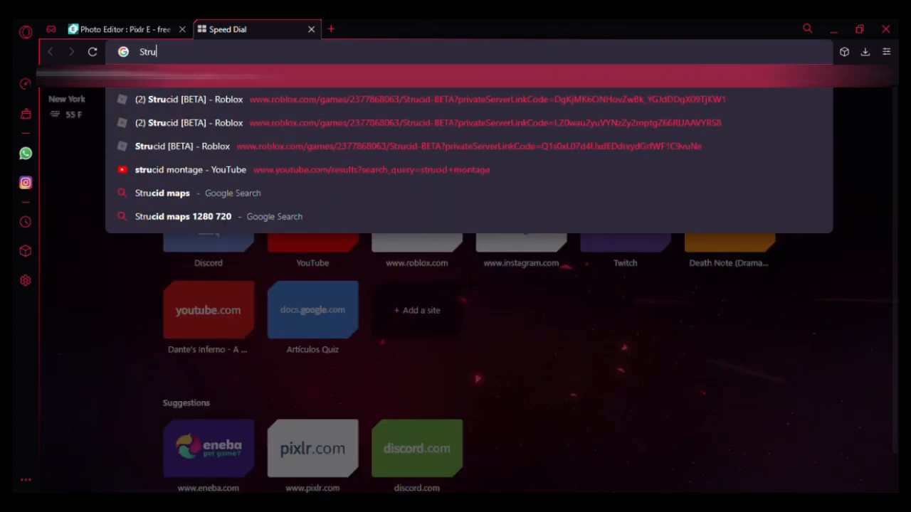
{"action": "type", "text": "cid backro"}
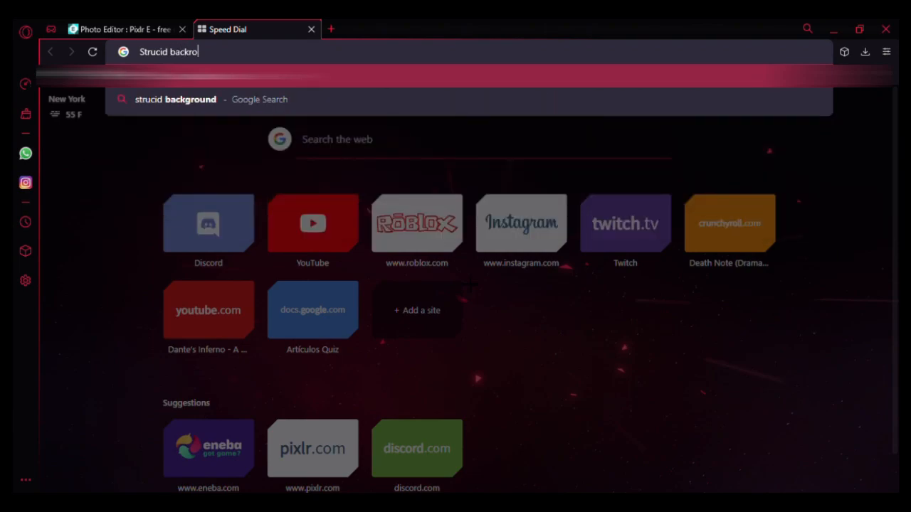
{"action": "left_click", "coordinate": [259, 100]}
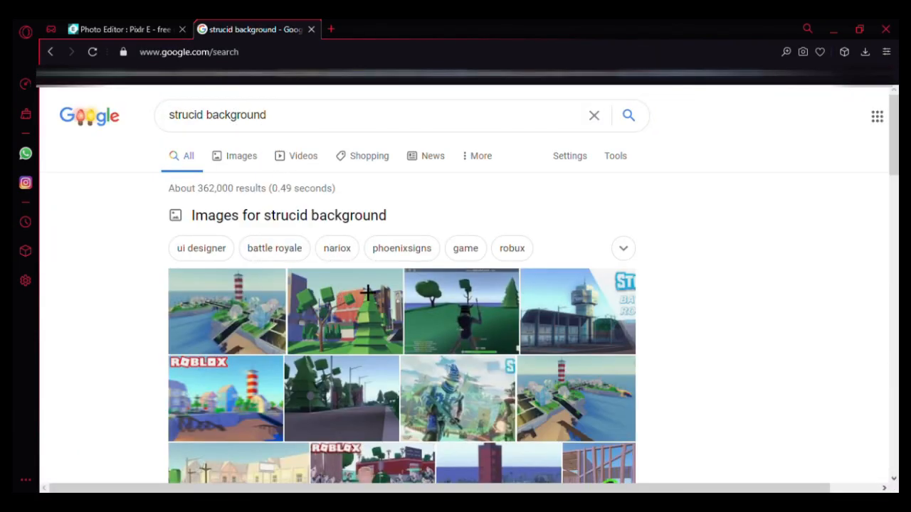
{"action": "scroll", "coordinate": [332, 283], "scroll_direction": "down", "scroll_amount": 3}
{"action": "scroll", "coordinate": [299, 220], "scroll_direction": "up", "scroll_amount": 4}
{"action": "left_click", "coordinate": [265, 158]}
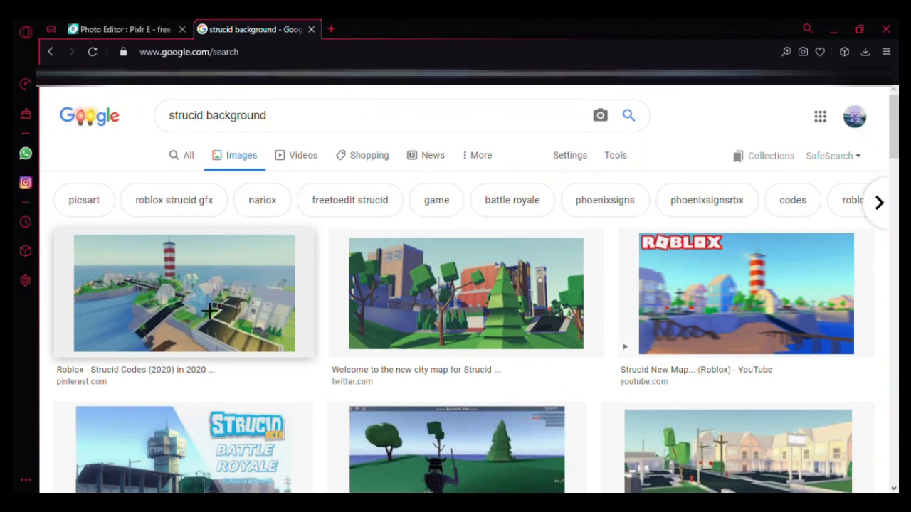
Step: Preview the image of the island town with the red-and-white lighthouse from the Strucid background results
{"action": "left_click", "coordinate": [202, 306]}
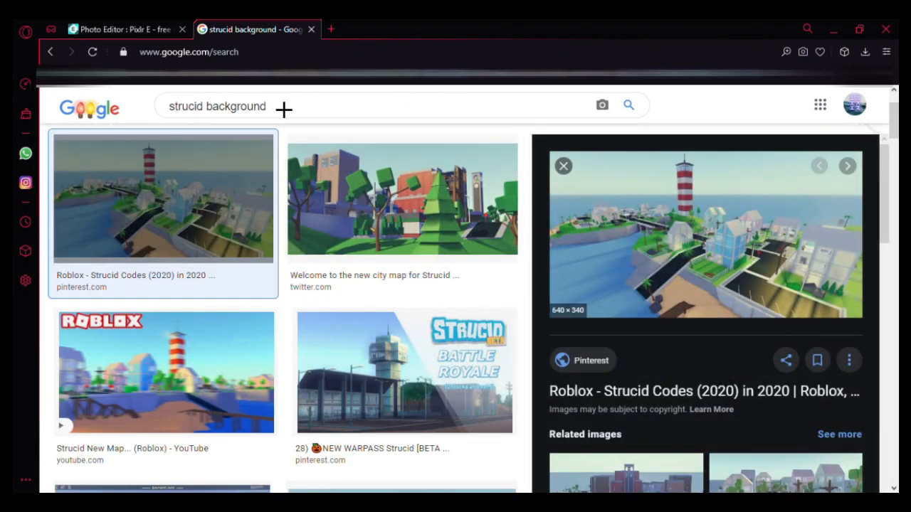
{"action": "scroll", "coordinate": [141, 155], "scroll_direction": "up", "scroll_amount": 1}
{"action": "scroll", "coordinate": [272, 143], "scroll_direction": "down", "scroll_amount": 1}
Step: Replace the image search query with "Cool backround 1280 720" and run the search
{"action": "left_click_drag", "start_coordinate": [391, 117], "coordinate": [219, 126]}
{"action": "scroll", "coordinate": [295, 119], "scroll_direction": "up", "scroll_amount": 1}
{"action": "scroll", "coordinate": [297, 114], "scroll_direction": "down", "scroll_amount": 1}
{"action": "scroll", "coordinate": [297, 114], "scroll_direction": "down", "scroll_amount": 1}
{"action": "left_click_drag", "start_coordinate": [297, 114], "coordinate": [167, 104]}
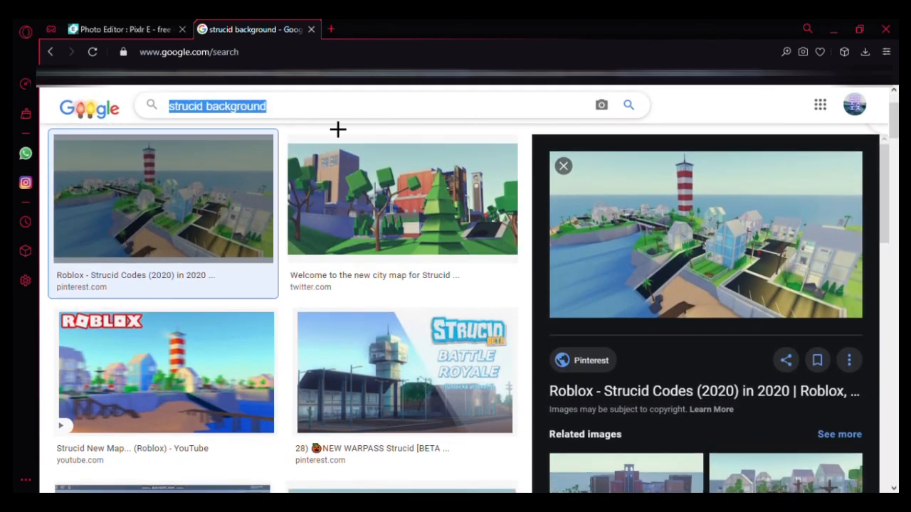
{"action": "type", "text": "Cool "}
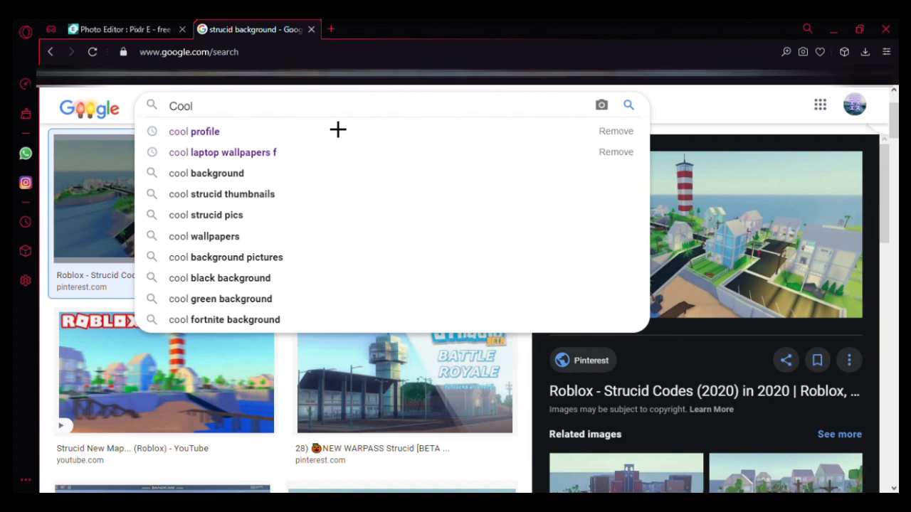
{"action": "type", "text": "backround"}
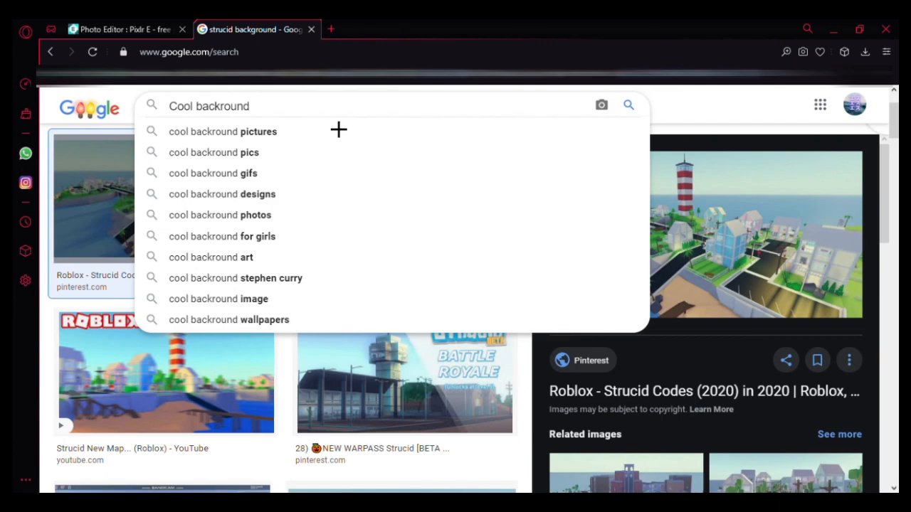
{"action": "type", "text": "12"}
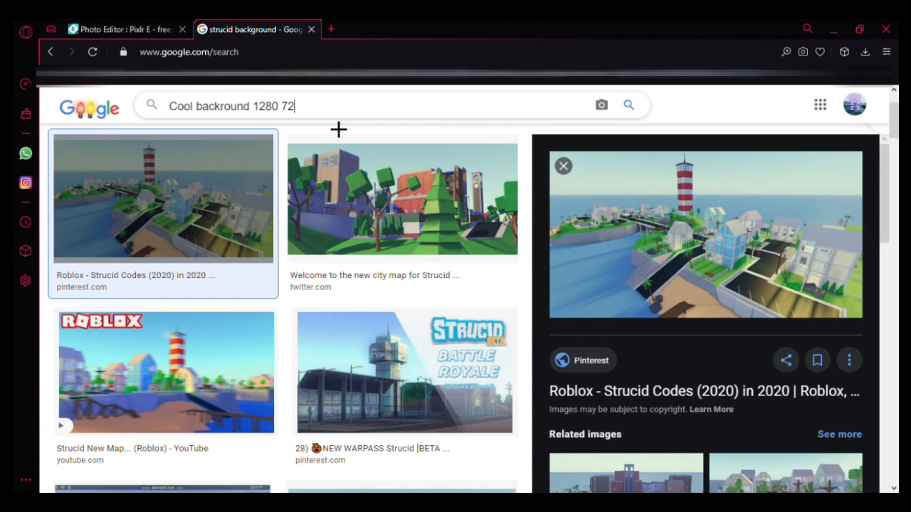
{"action": "type", "text": "80 7720"}
{"action": "key", "text": "Return"}
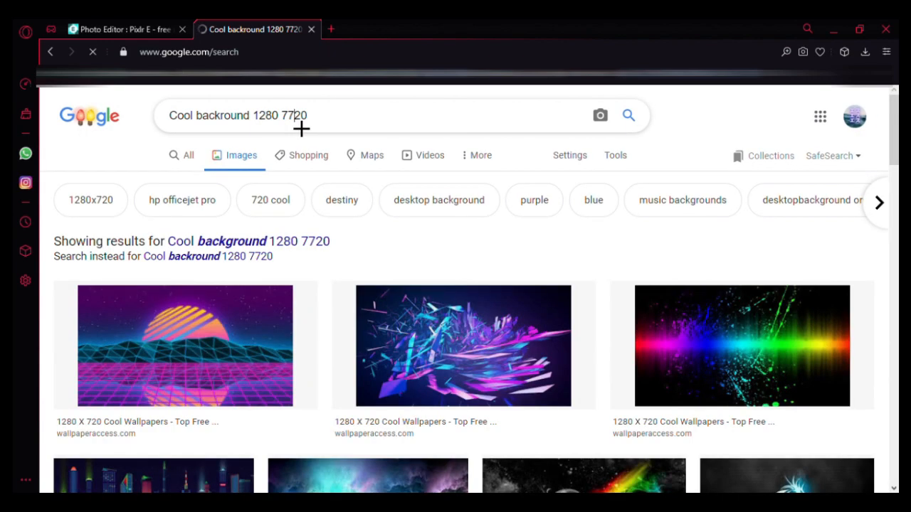
{"action": "key", "text": "BackSpace"}
{"action": "key", "text": "Return"}
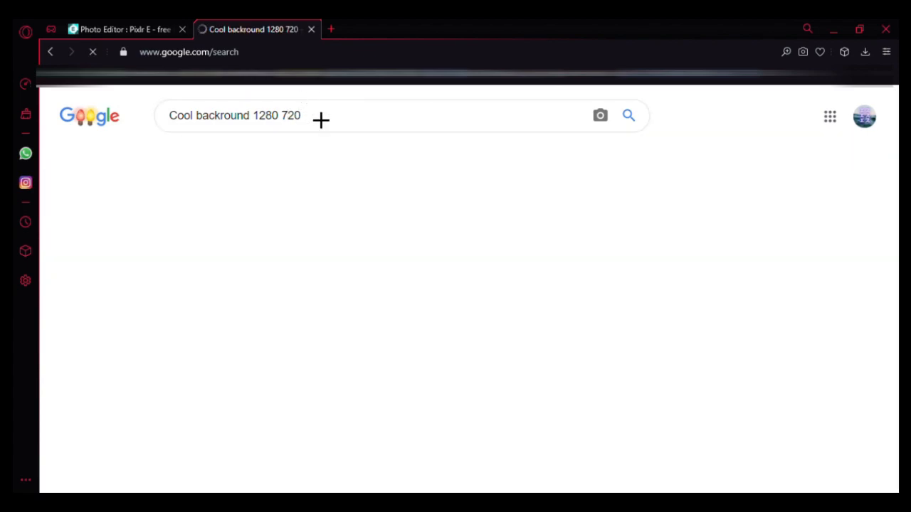
Step: Browse the cool background image results for a picture that suits the GFX
{"action": "scroll", "coordinate": [403, 320], "scroll_direction": "down", "scroll_amount": 2}
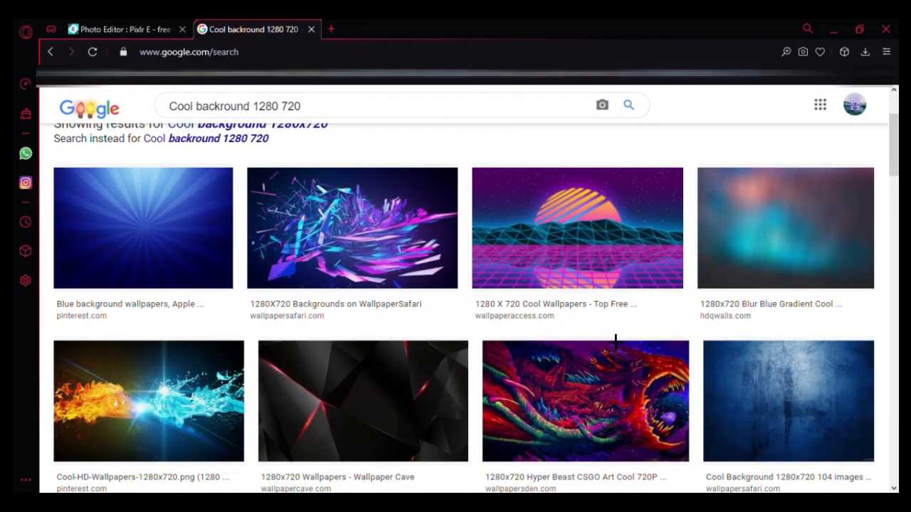
{"action": "scroll", "coordinate": [616, 342], "scroll_direction": "down", "scroll_amount": 5}
{"action": "scroll", "coordinate": [413, 405], "scroll_direction": "up", "scroll_amount": 3}
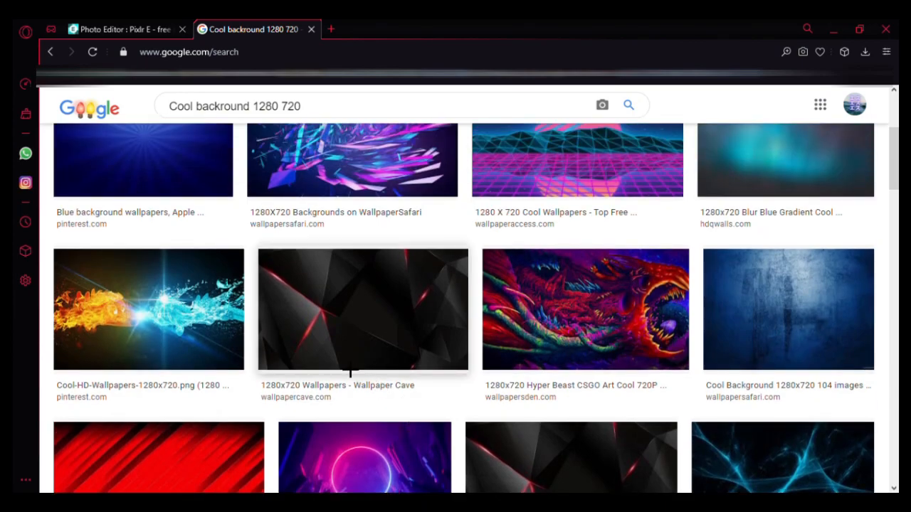
{"action": "scroll", "coordinate": [349, 370], "scroll_direction": "up", "scroll_amount": 3}
{"action": "scroll", "coordinate": [405, 382], "scroll_direction": "down", "scroll_amount": 8}
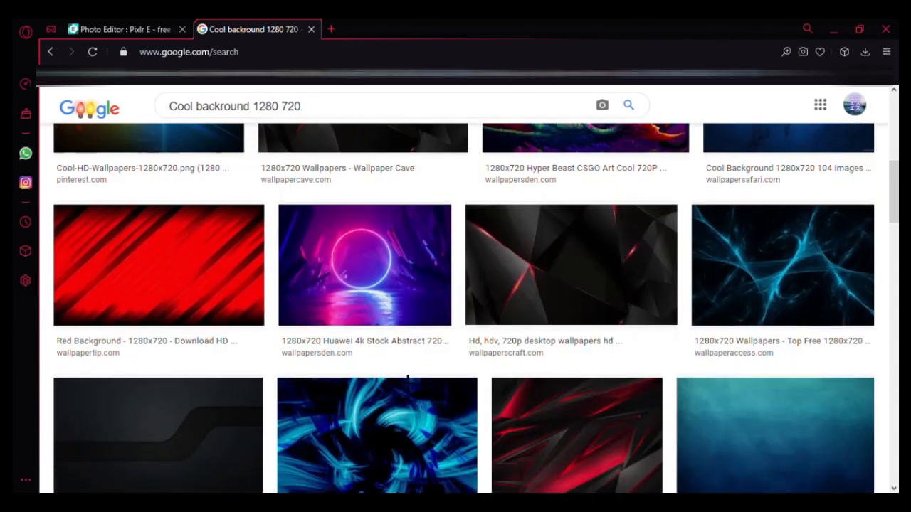
{"action": "scroll", "coordinate": [406, 379], "scroll_direction": "down", "scroll_amount": 6}
{"action": "scroll", "coordinate": [406, 380], "scroll_direction": "up", "scroll_amount": 3}
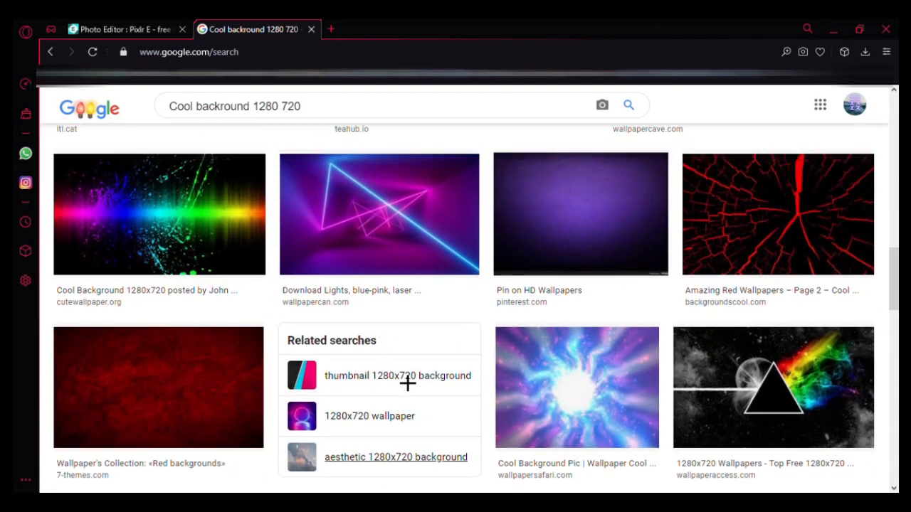
{"action": "scroll", "coordinate": [303, 334], "scroll_direction": "up", "scroll_amount": 2}
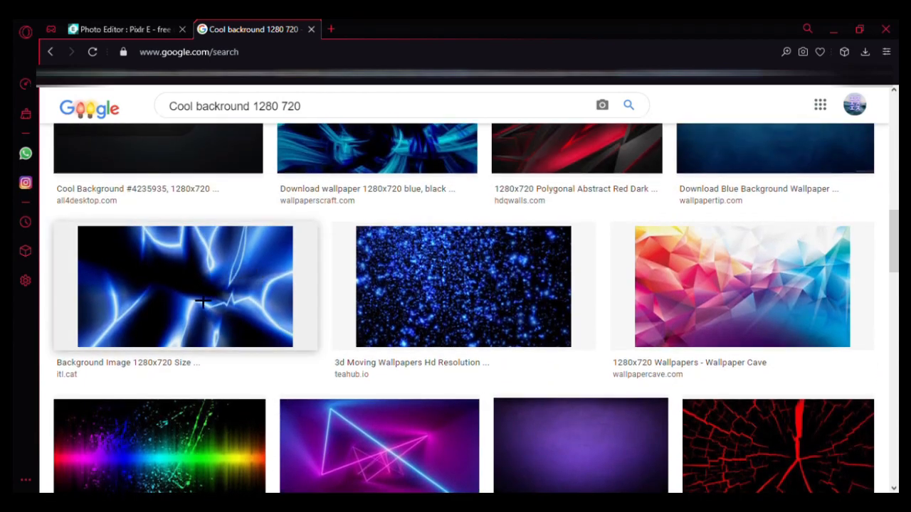
{"action": "scroll", "coordinate": [302, 306], "scroll_direction": "down", "scroll_amount": 5}
{"action": "scroll", "coordinate": [311, 306], "scroll_direction": "down", "scroll_amount": 4}
{"action": "scroll", "coordinate": [439, 377], "scroll_direction": "down", "scroll_amount": 4}
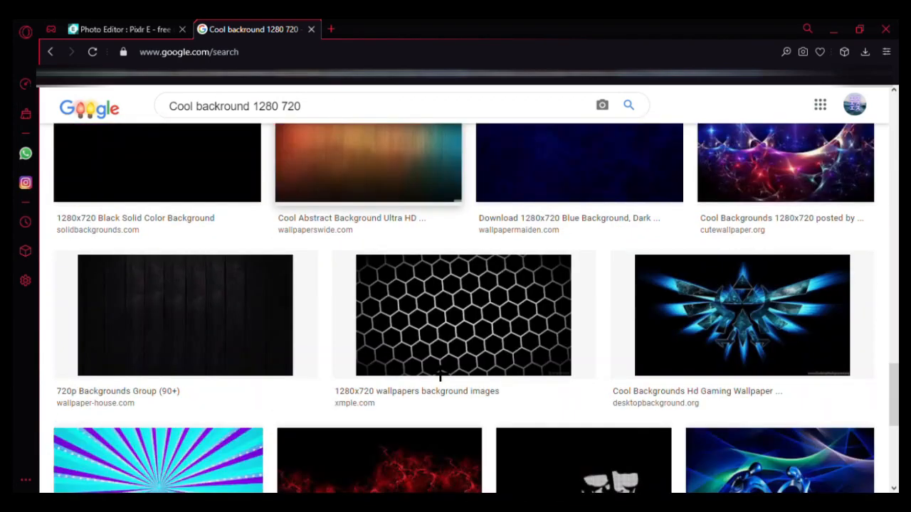
{"action": "scroll", "coordinate": [439, 379], "scroll_direction": "up", "scroll_amount": 15}
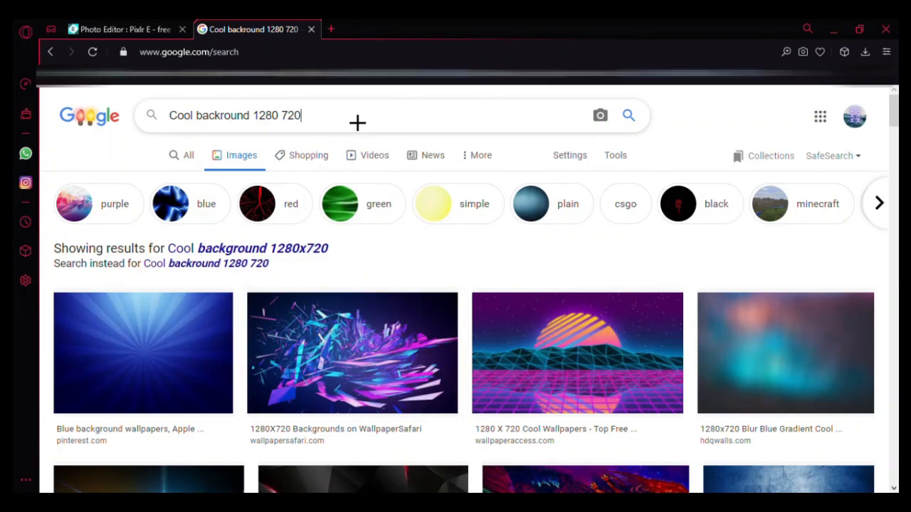
Step: Change the first word of the image query to "lemondade" and accept the suggested spelling "lemonade background 1280x720"
{"action": "double_click", "coordinate": [172, 122]}
{"action": "type", "text": "lemondade"}
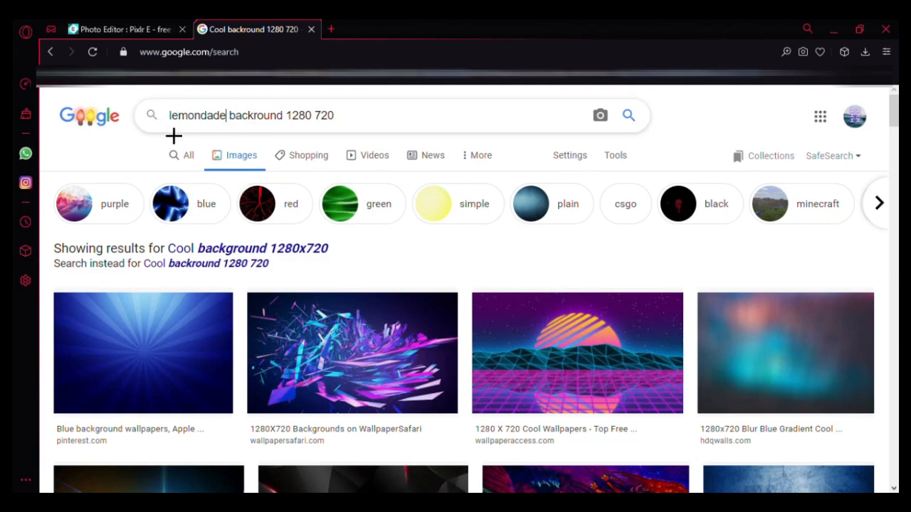
{"action": "key", "text": "Return"}
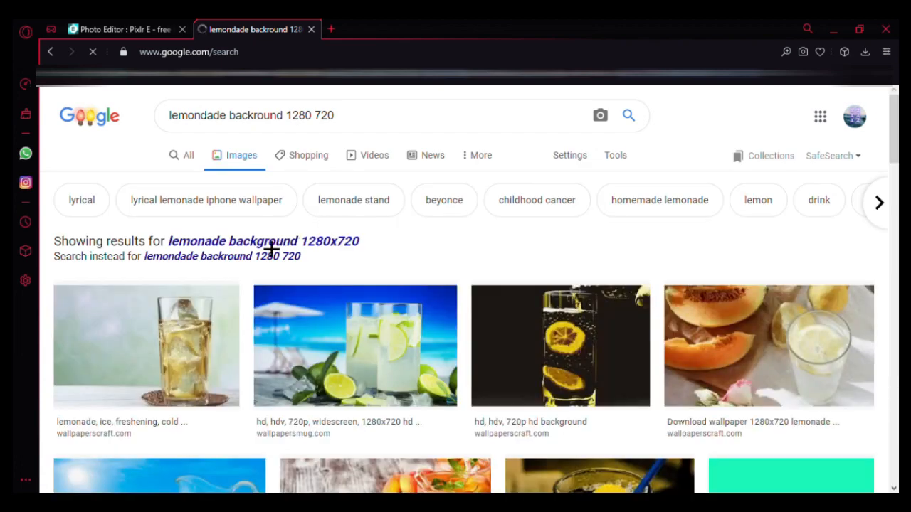
{"action": "left_click", "coordinate": [276, 243]}
Step: Find the yellow lemon slices image from investormint.com in the results, preview it and save it
{"action": "scroll", "coordinate": [667, 337], "scroll_direction": "down", "scroll_amount": 5}
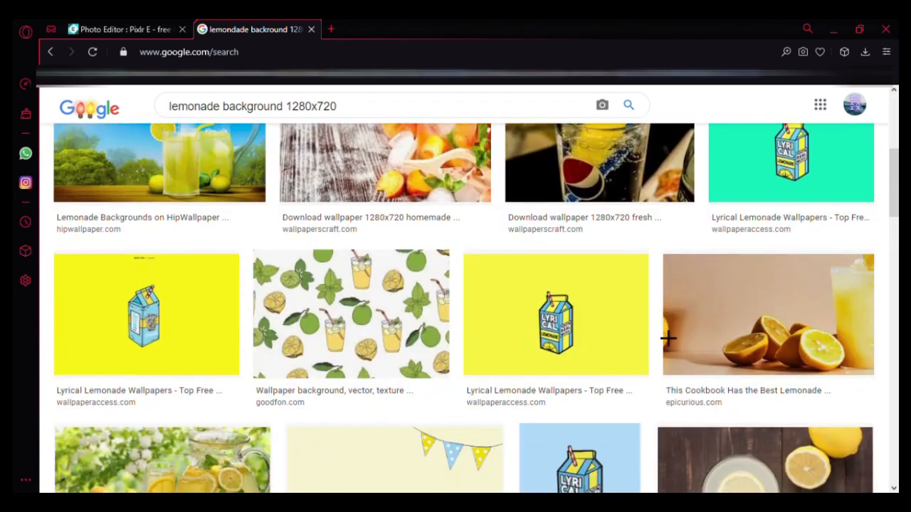
{"action": "scroll", "coordinate": [772, 255], "scroll_direction": "down", "scroll_amount": 5}
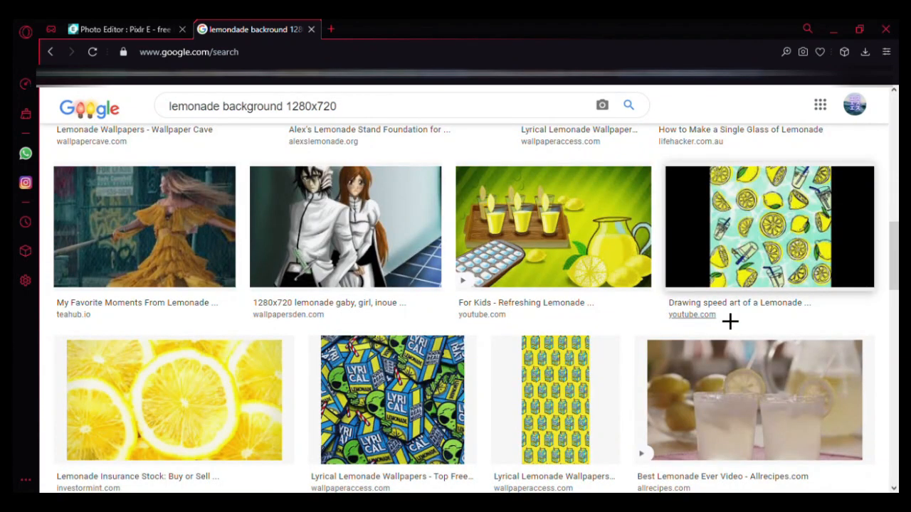
{"action": "left_click", "coordinate": [254, 427]}
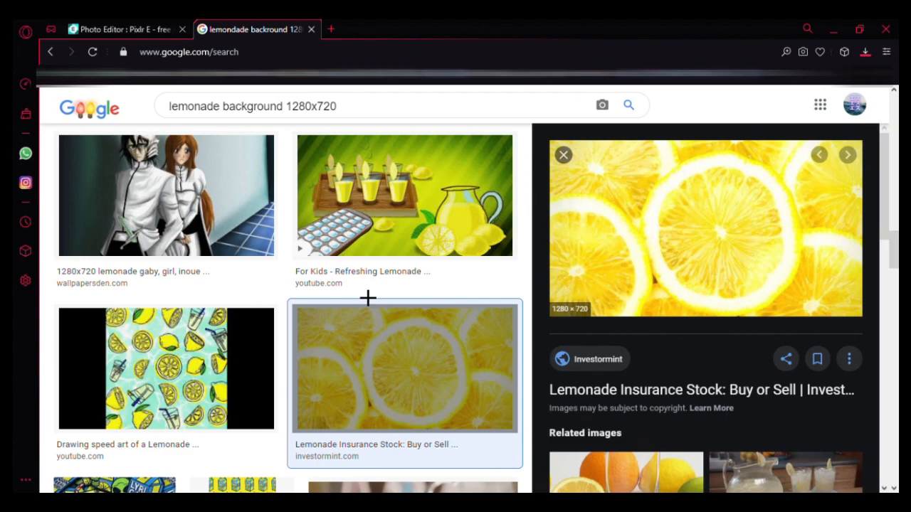
Step: Switch to Pixlr E, add the lemon slices picture as an image layer and enlarge it to about 1283 x 722 pixels
{"action": "key", "text": "ctrl+Tab"}
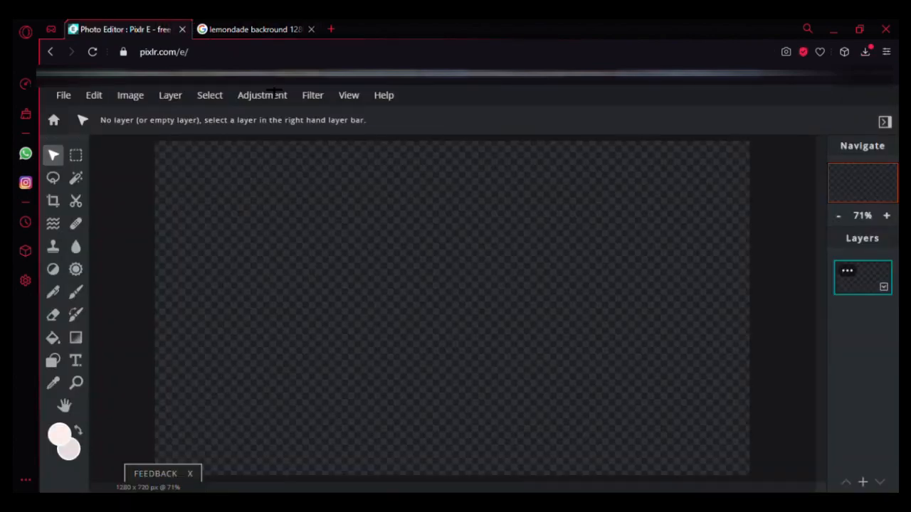
{"action": "left_click", "coordinate": [862, 482]}
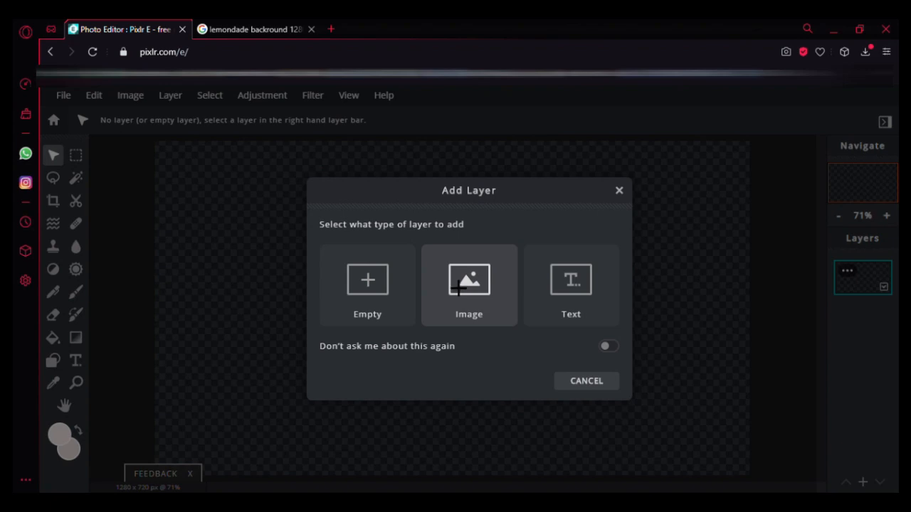
{"action": "left_click", "coordinate": [456, 286]}
{"action": "key", "text": "ctrl+v"}
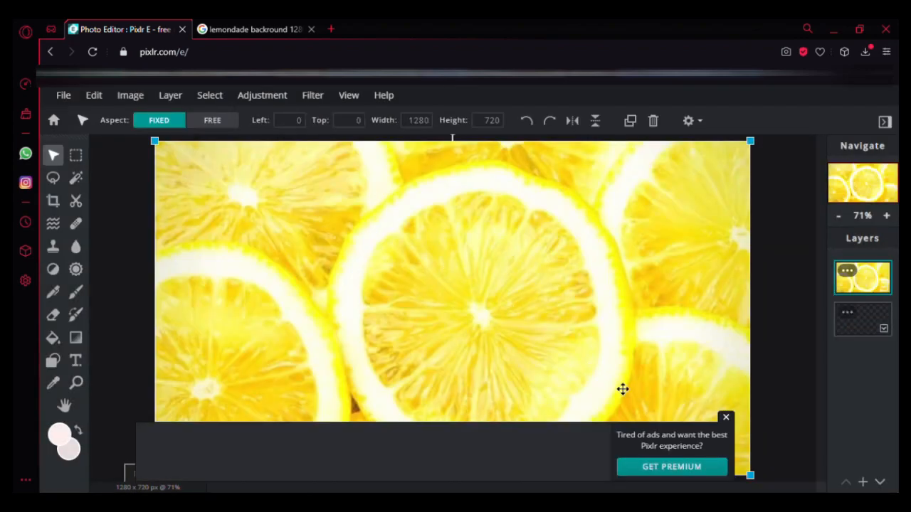
{"action": "left_click", "coordinate": [729, 422]}
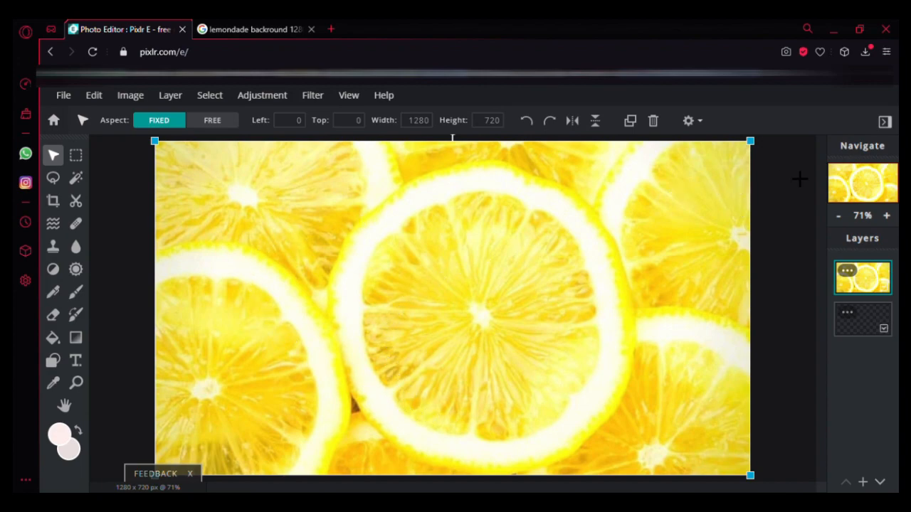
{"action": "left_click_drag", "start_coordinate": [750, 141], "coordinate": [755, 150]}
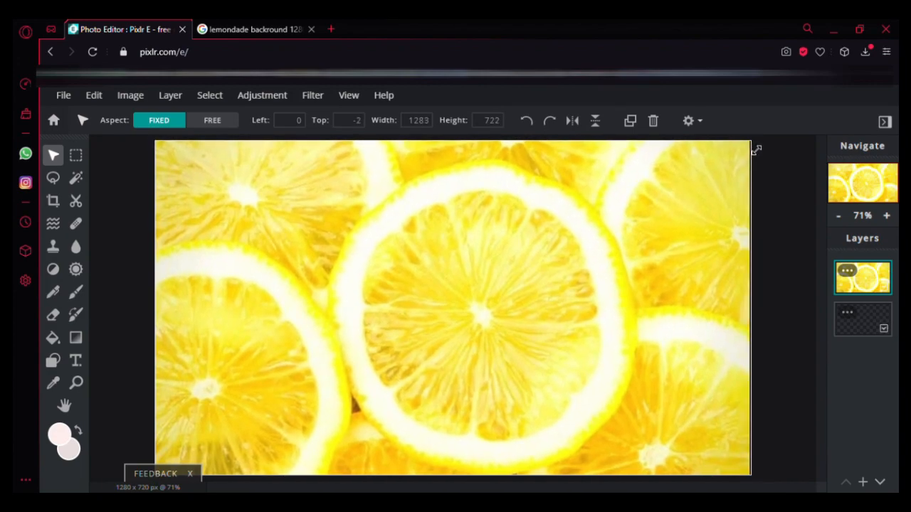
{"action": "left_click", "coordinate": [785, 238]}
Step: Add the rendered character with the weapon as a new image layer above the lemon background and deselect it
{"action": "left_click", "coordinate": [862, 482]}
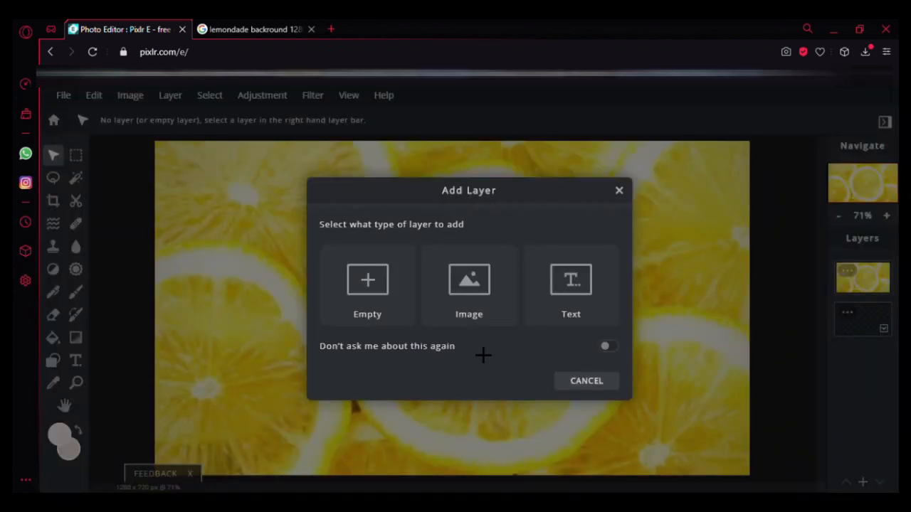
{"action": "left_click", "coordinate": [483, 325]}
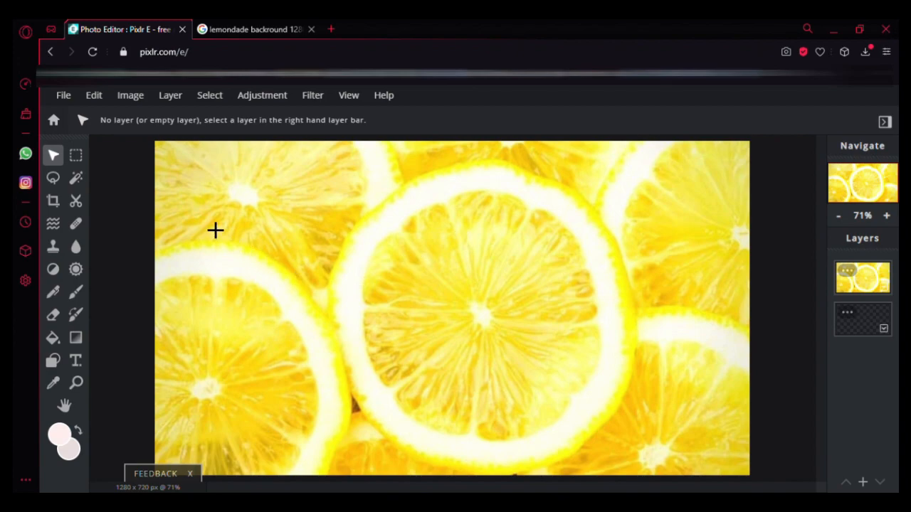
{"action": "key", "text": "ctrl+v"}
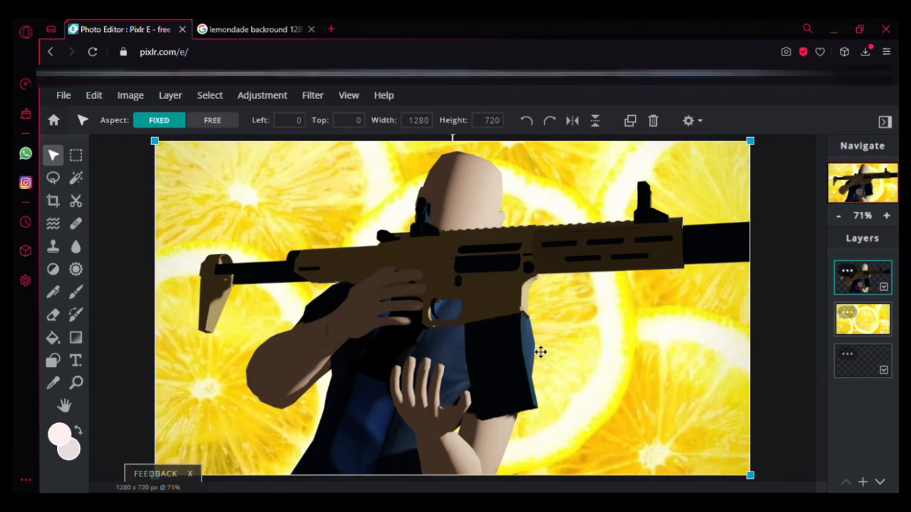
{"action": "left_click", "coordinate": [792, 348]}
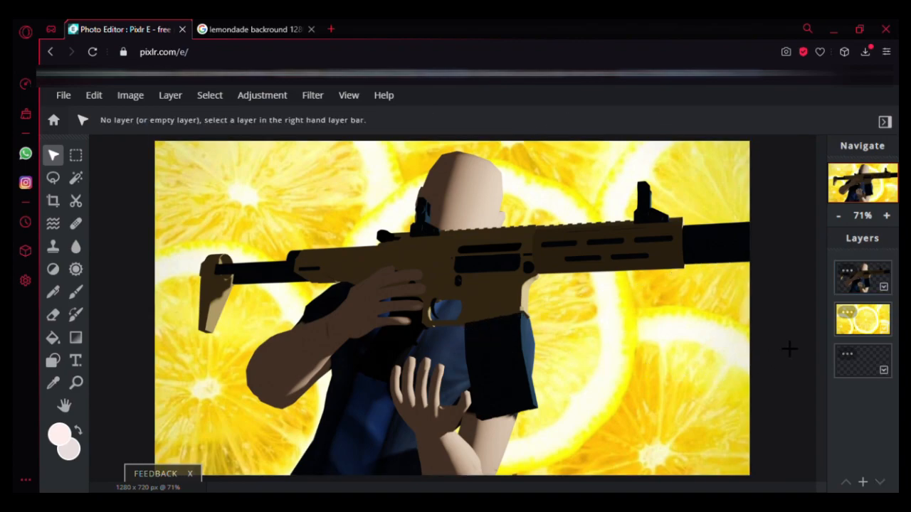